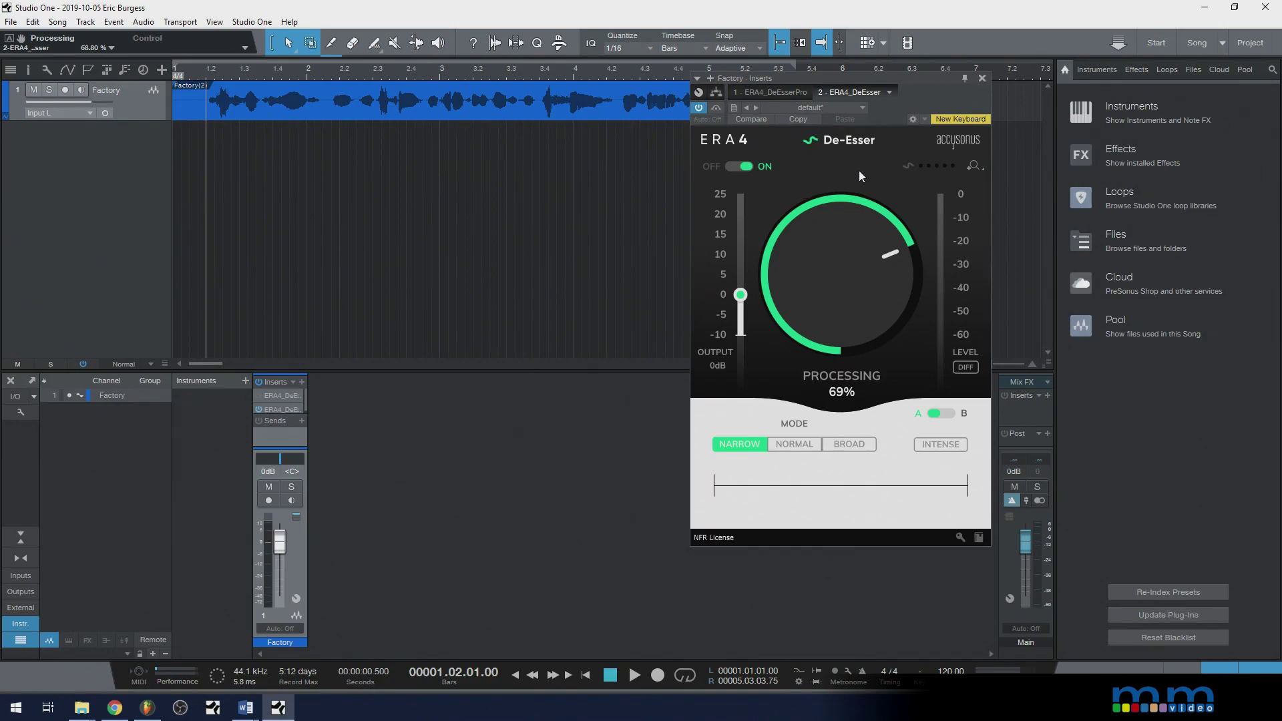
- Move the De-Esser plug-in window aside to uncover more of the vocal waveform
left_click(786, 91)
left_click(848, 91)
left_click_drag(919, 80, 925, 78)
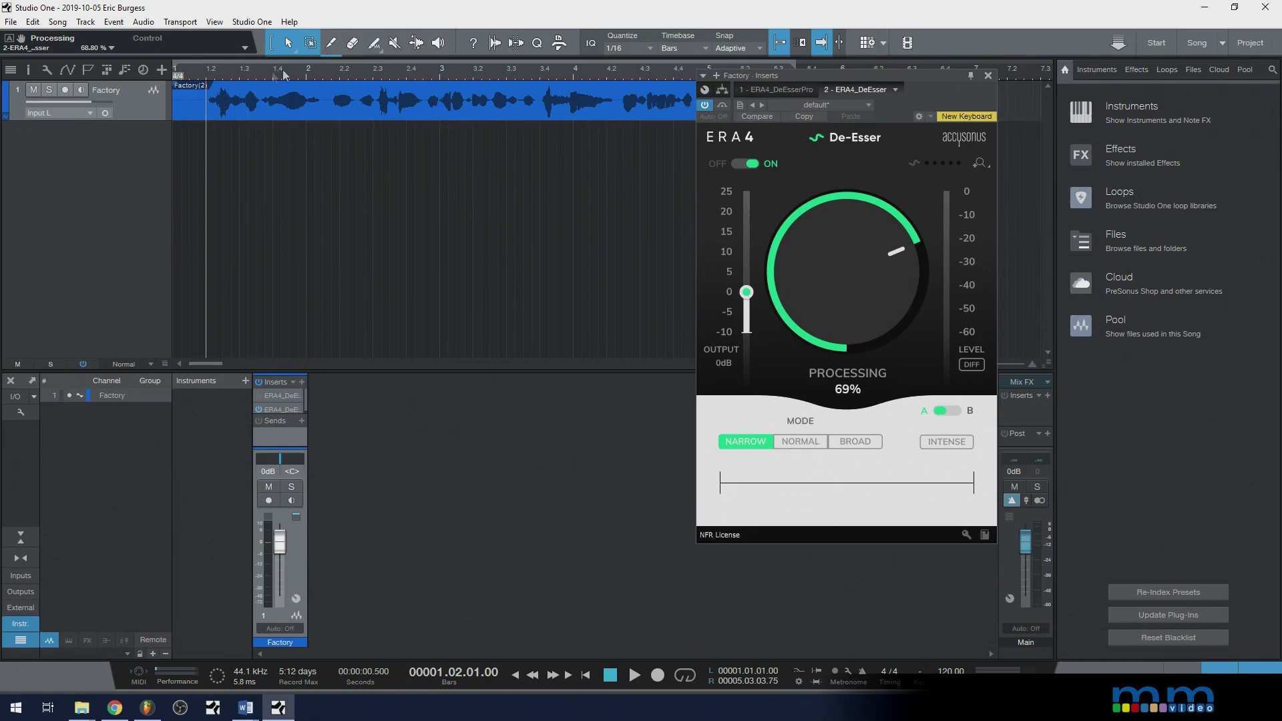
left_click_drag(921, 78, 963, 76)
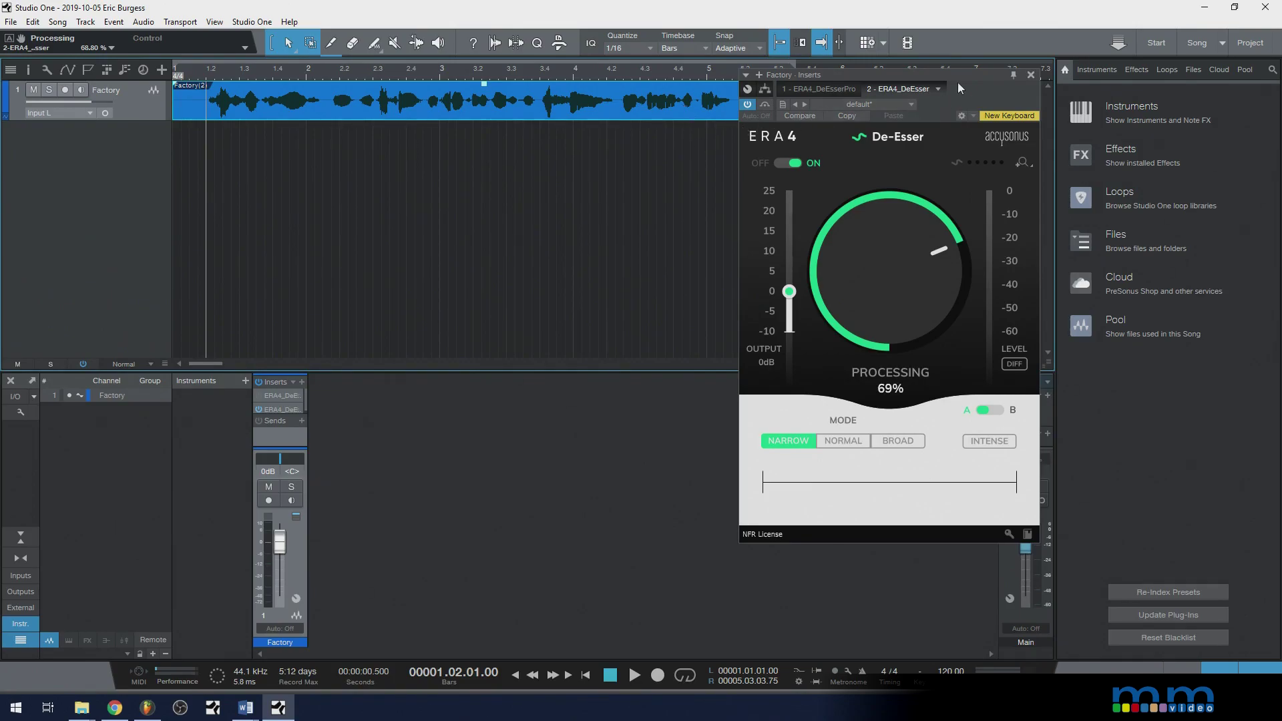
left_click_drag(957, 76, 956, 78)
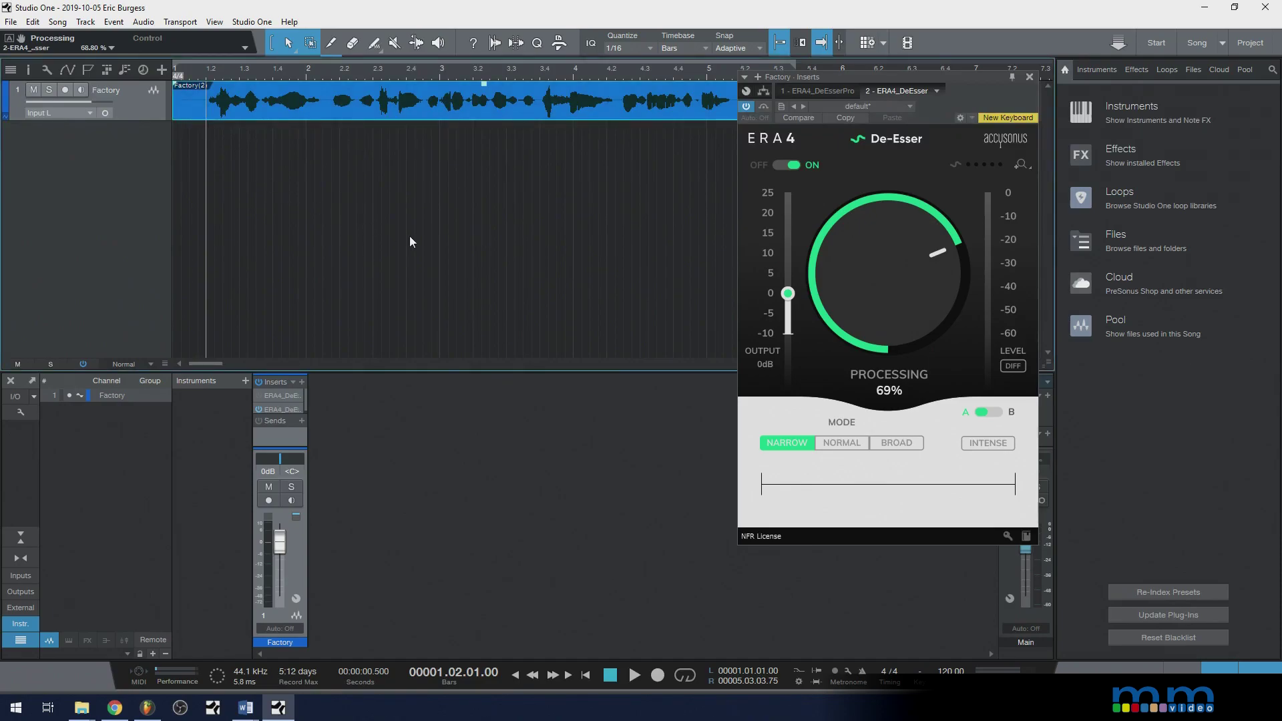
- Play the vocal from bar 1 beat 2 with the De-Esser active, and play it again with the inserts bypassed
key("space")
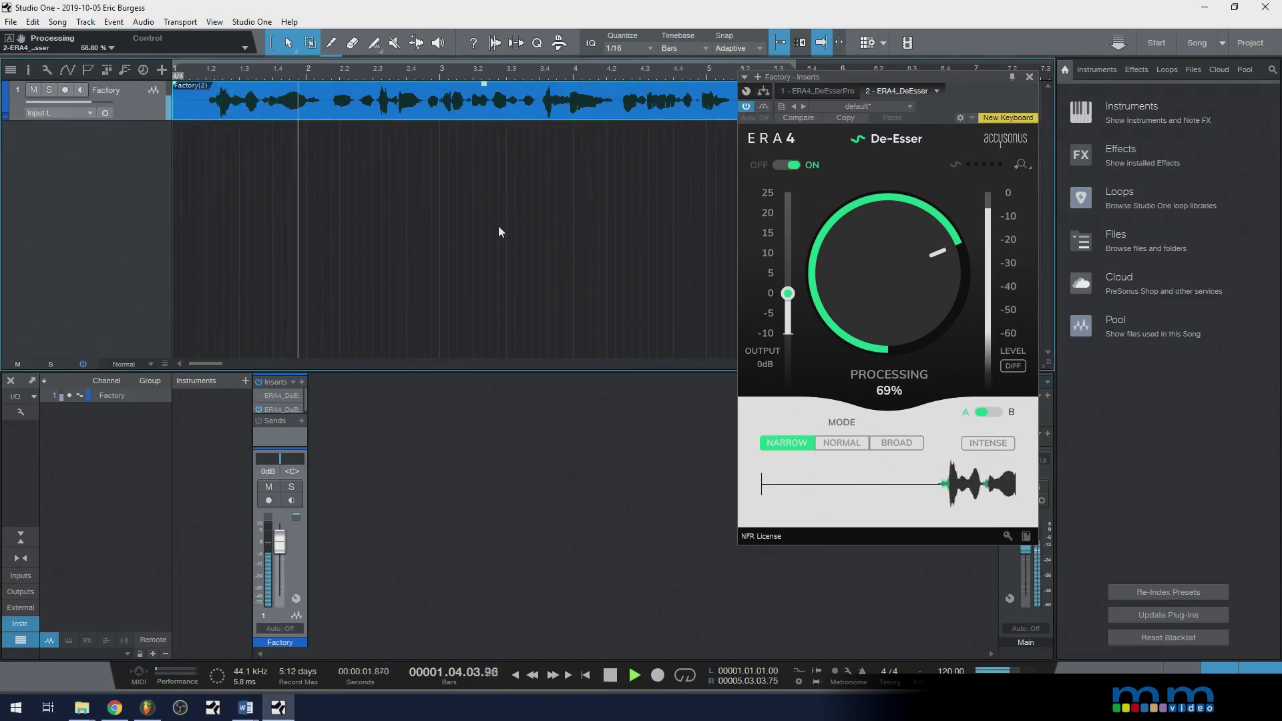
key("space")
key("space")
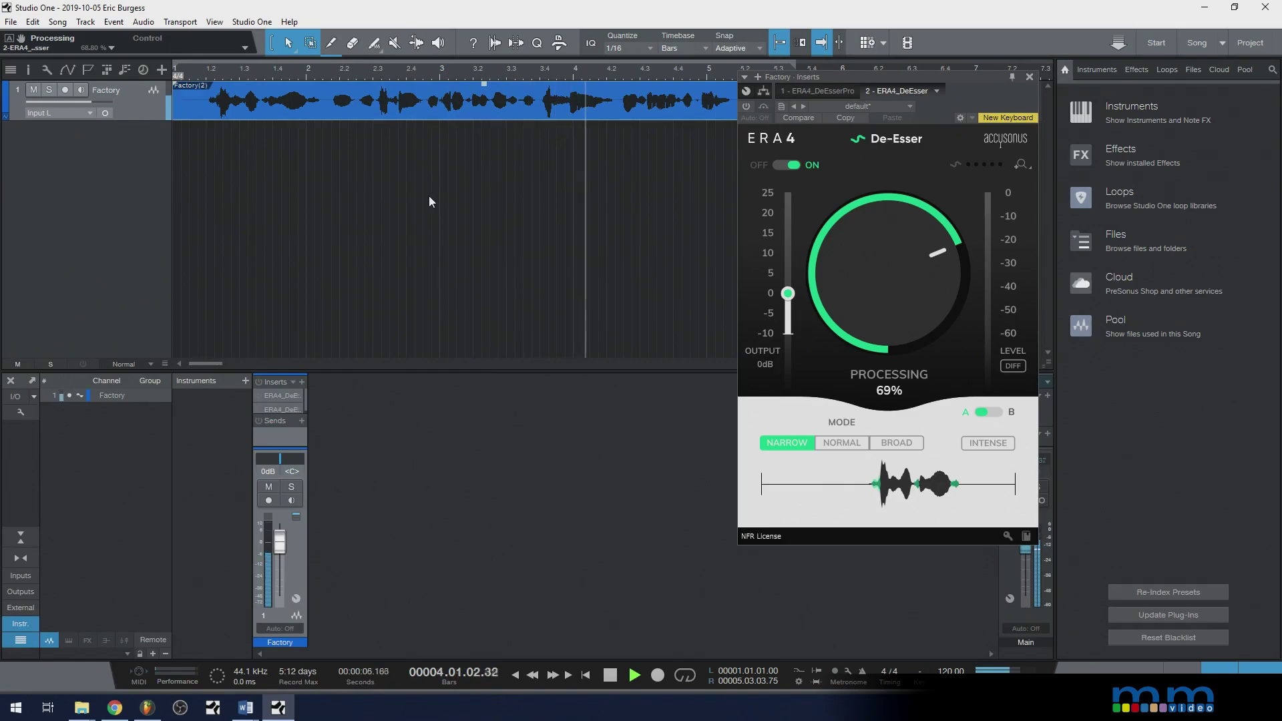
key("space")
- Listen repeatedly to the vocal phrase starting at bar 3 beat 4 with the inserts bypassed
left_click(552, 111)
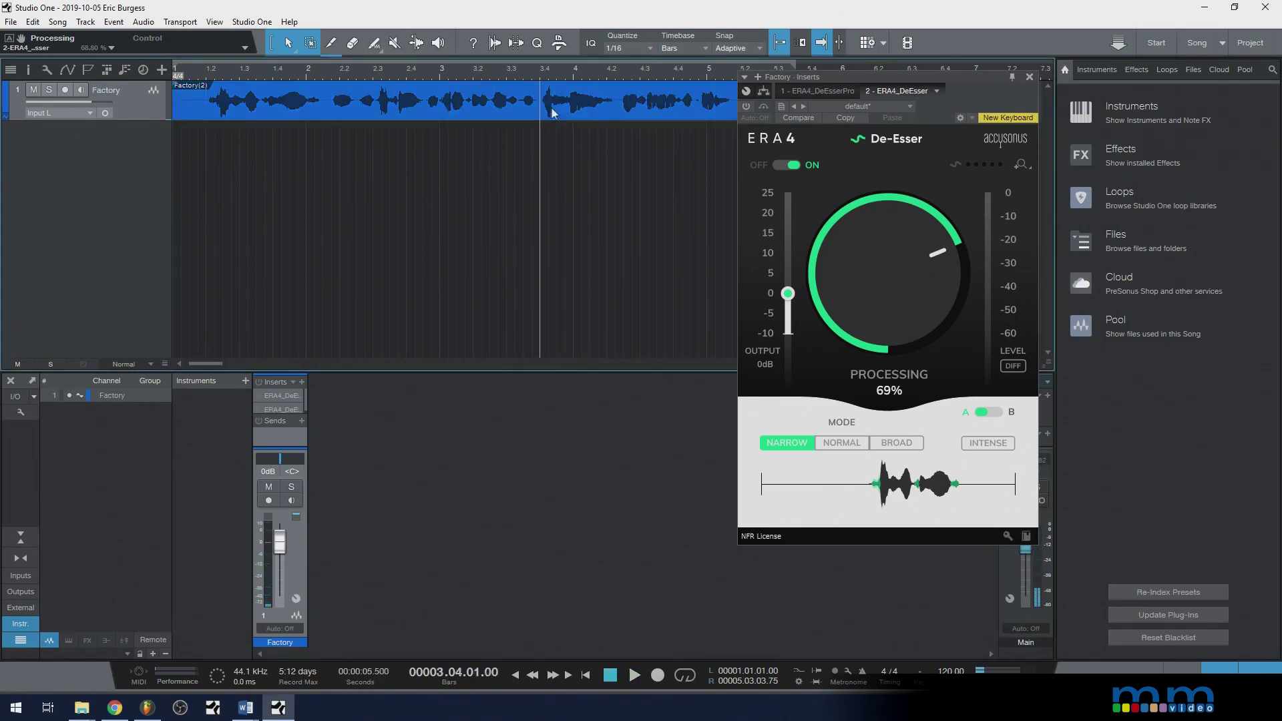
key("space")
key("space")
key("space")
key("space")
- Replay the unprocessed vocal's opening words and the part just before bar 2, then return the playback cursor near the start
left_click(206, 106)
key("space")
key("space")
key("space")
key("space")
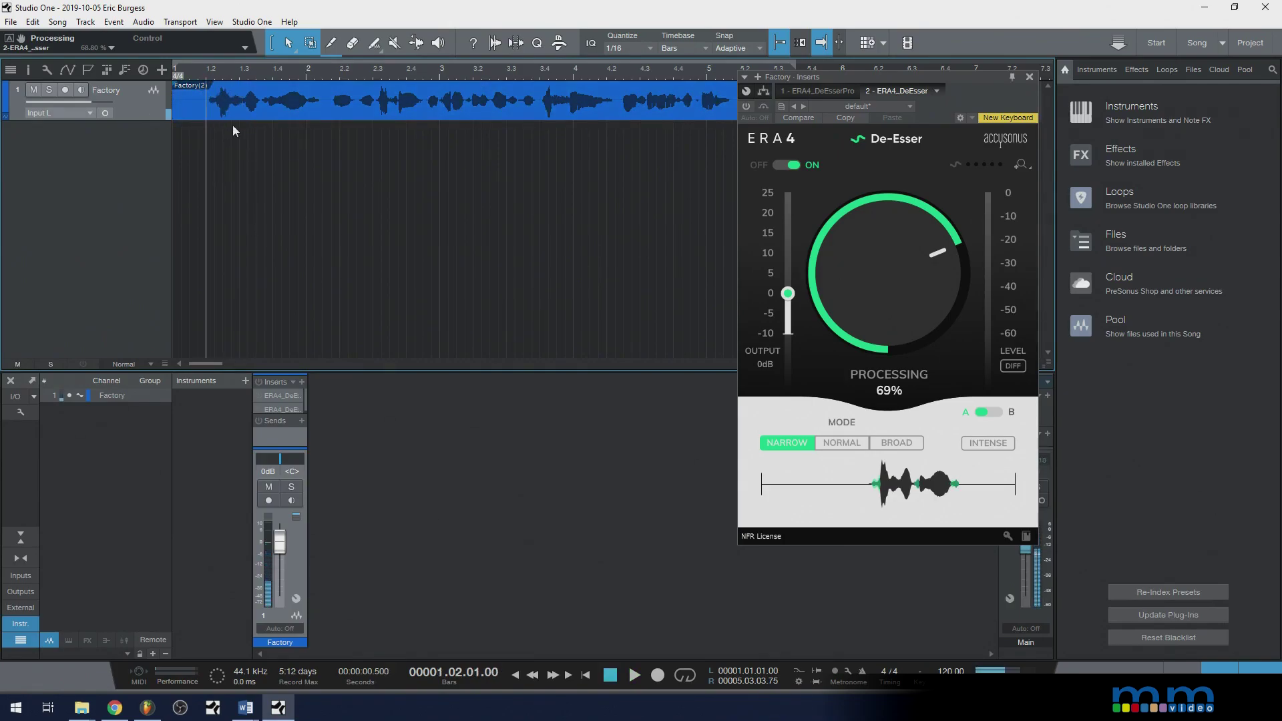
key("space")
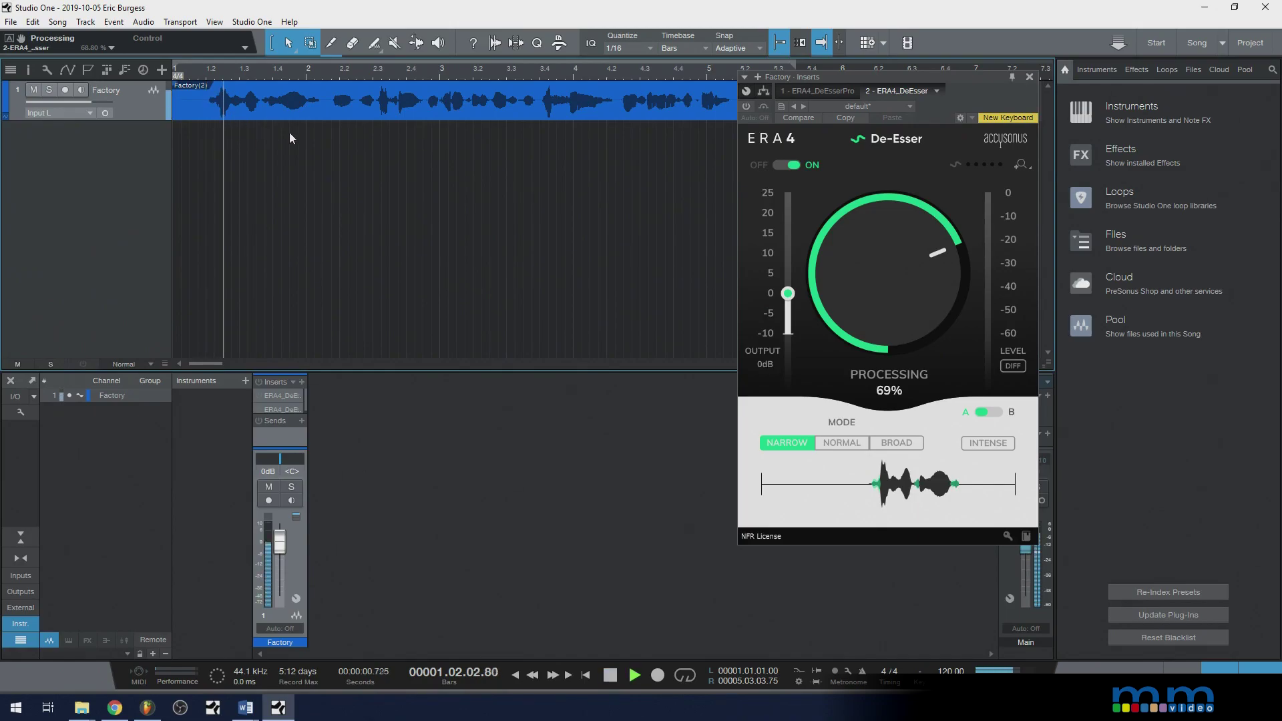
key("space")
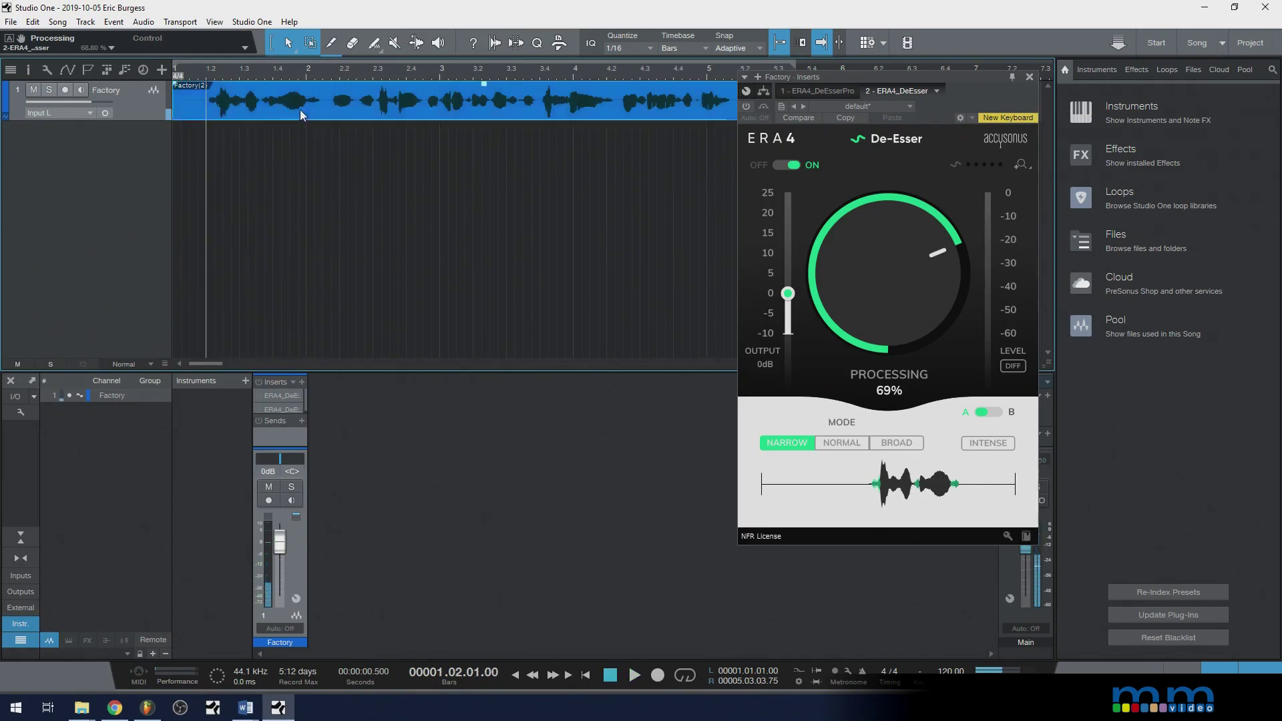
left_click(304, 133)
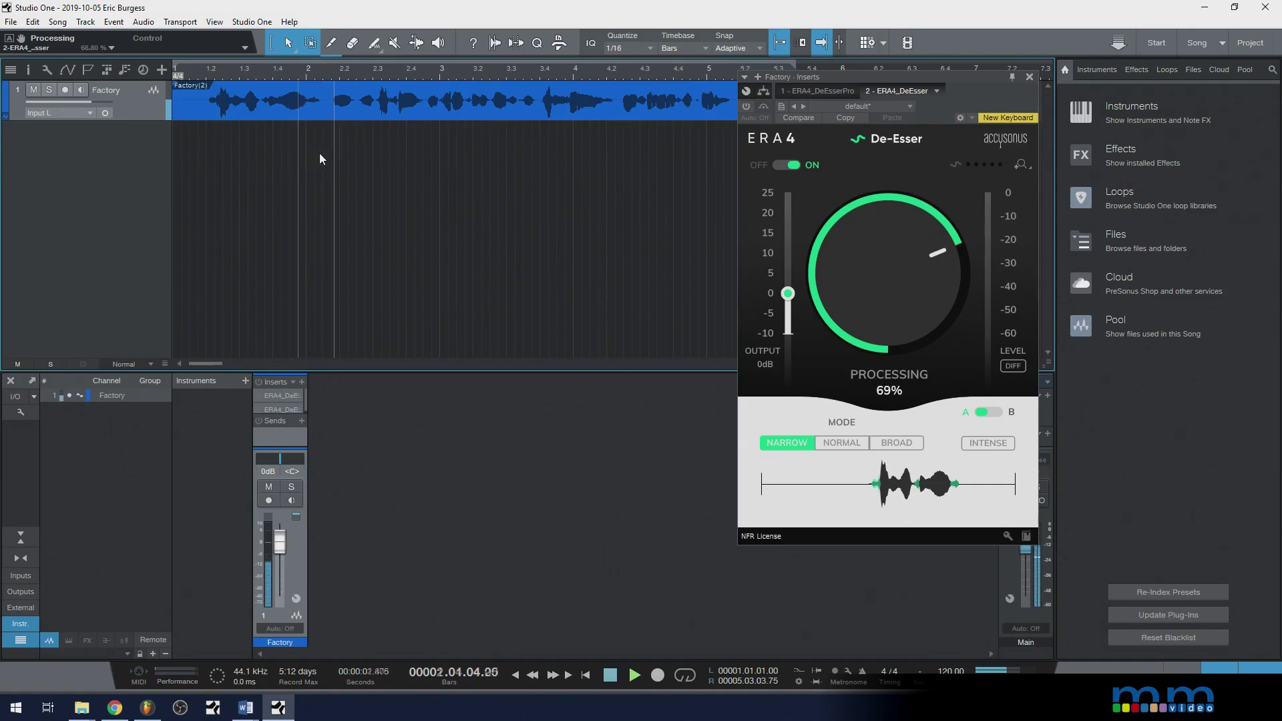
left_click(194, 113)
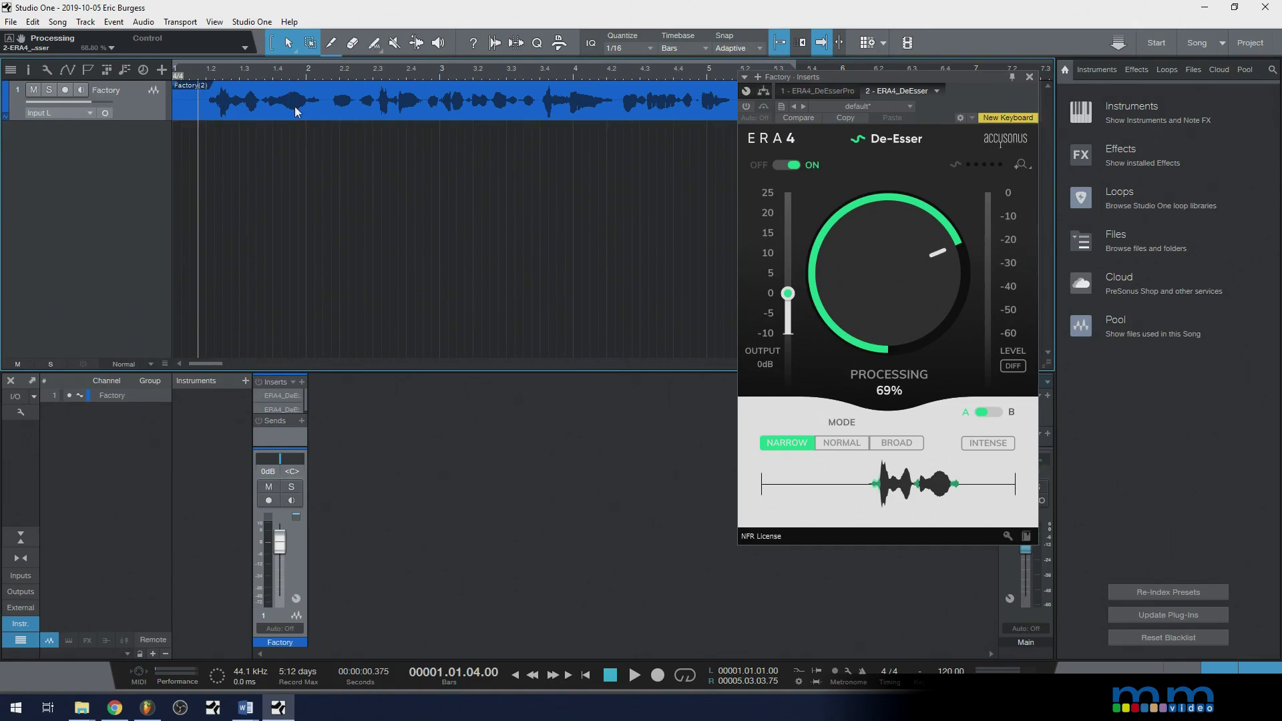
- Try the De-Esser's Normal and Broad modes and return to Narrow
left_click_drag(891, 75, 874, 70)
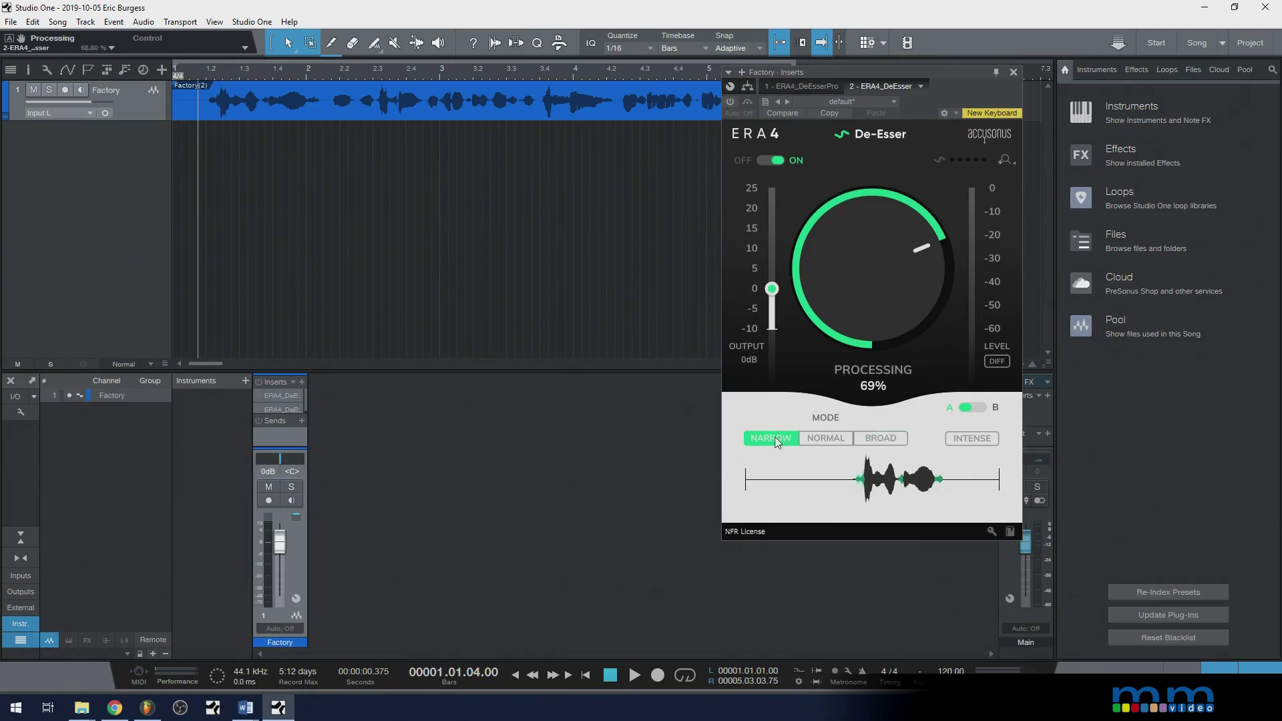
left_click(815, 435)
left_click(864, 436)
left_click(816, 435)
left_click(773, 437)
- Reactivate the track's inserts and play the vocal from the start with de-essing at 69% in Narrow mode
left_click(731, 102)
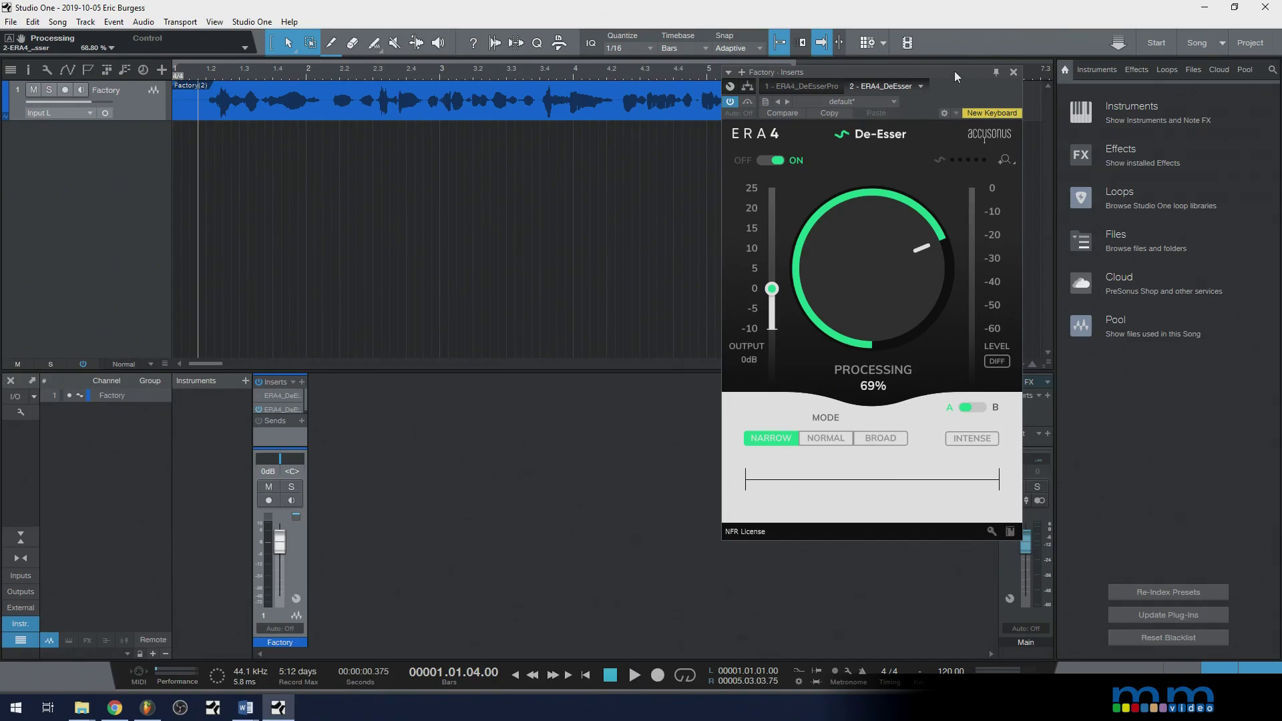
key("space")
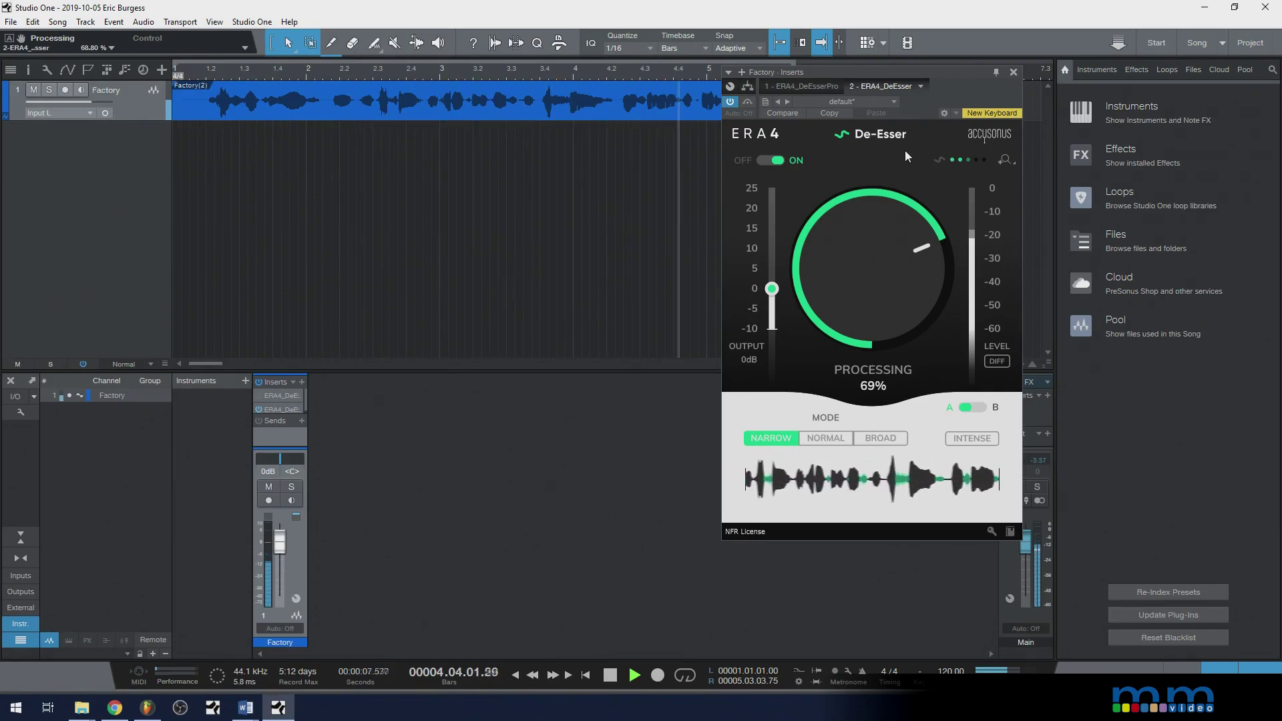
key("space")
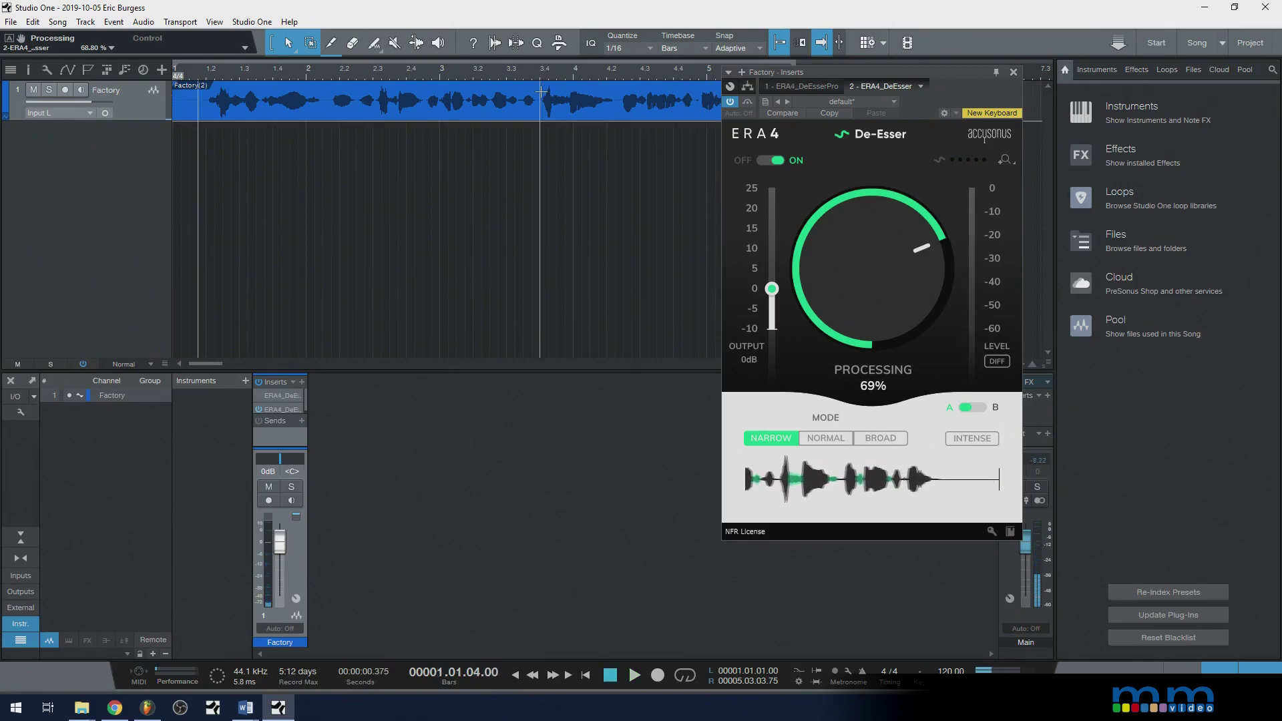
- Compare the phrase from bar 3 beat 4 with the De-Esser switched off and back on
left_click(541, 92)
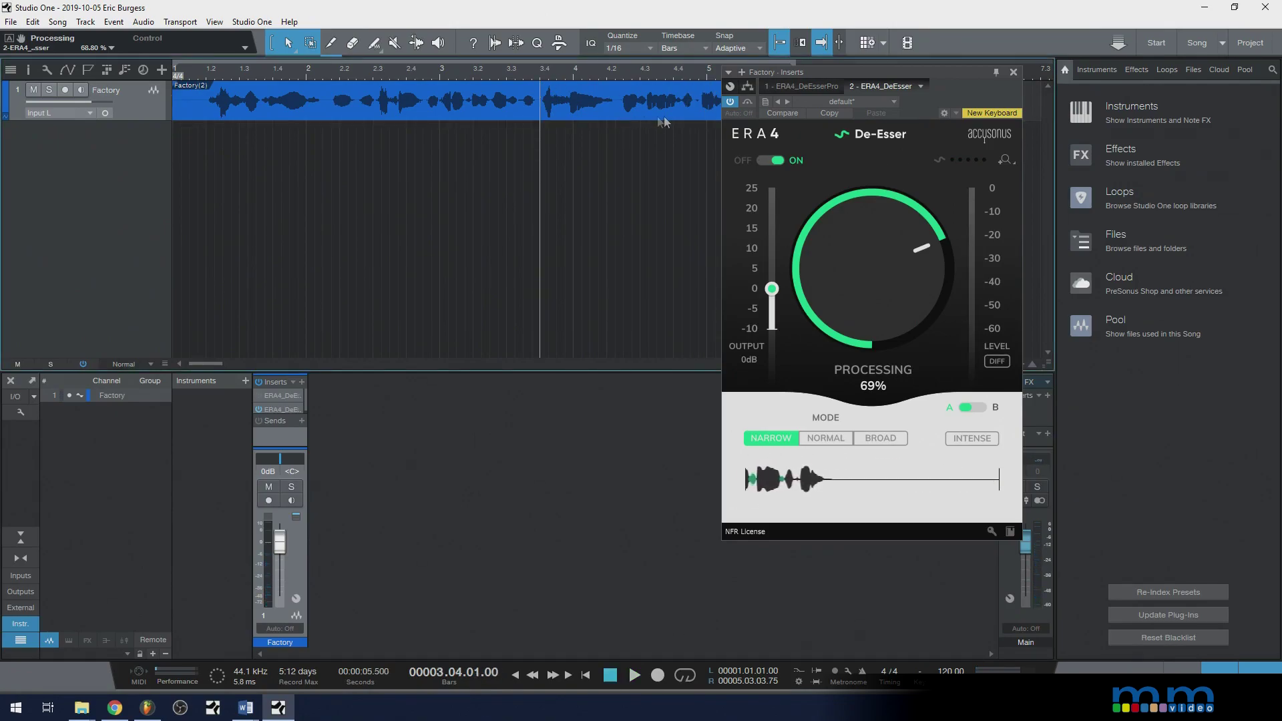
left_click(772, 160)
key("space")
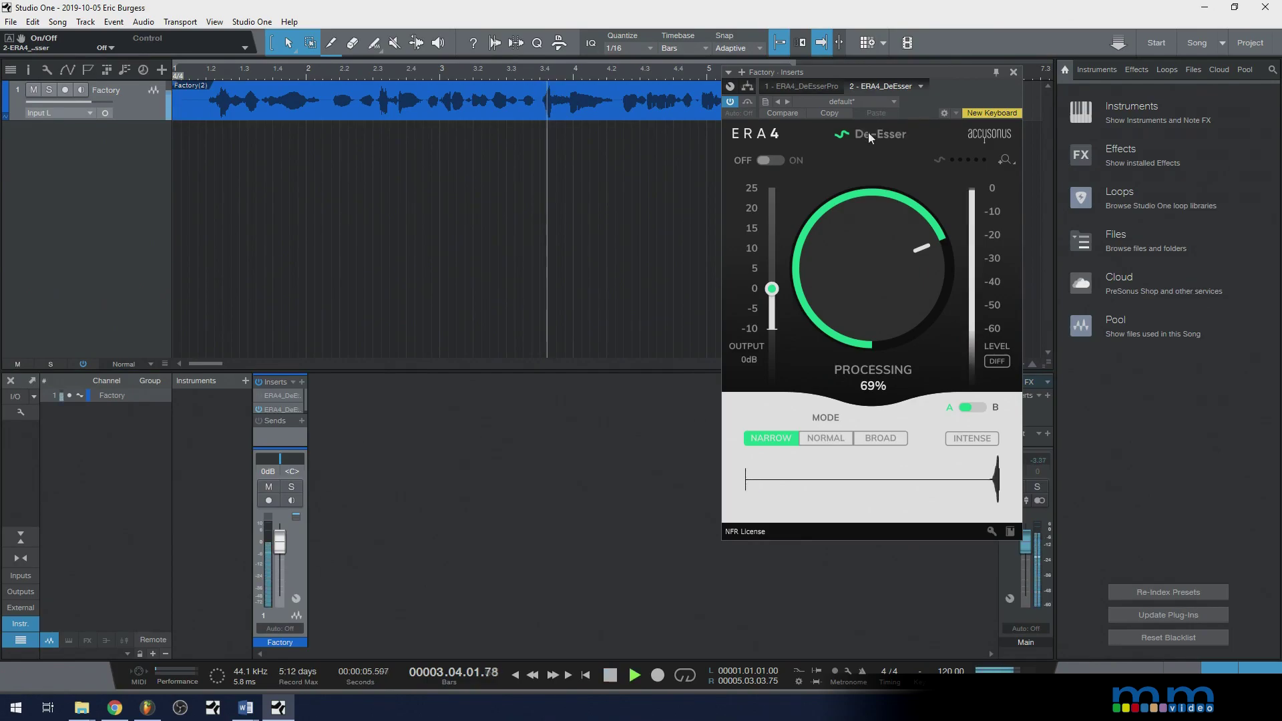
left_click(768, 161)
key("space")
key("space")
key("space")
key("space")
key("space")
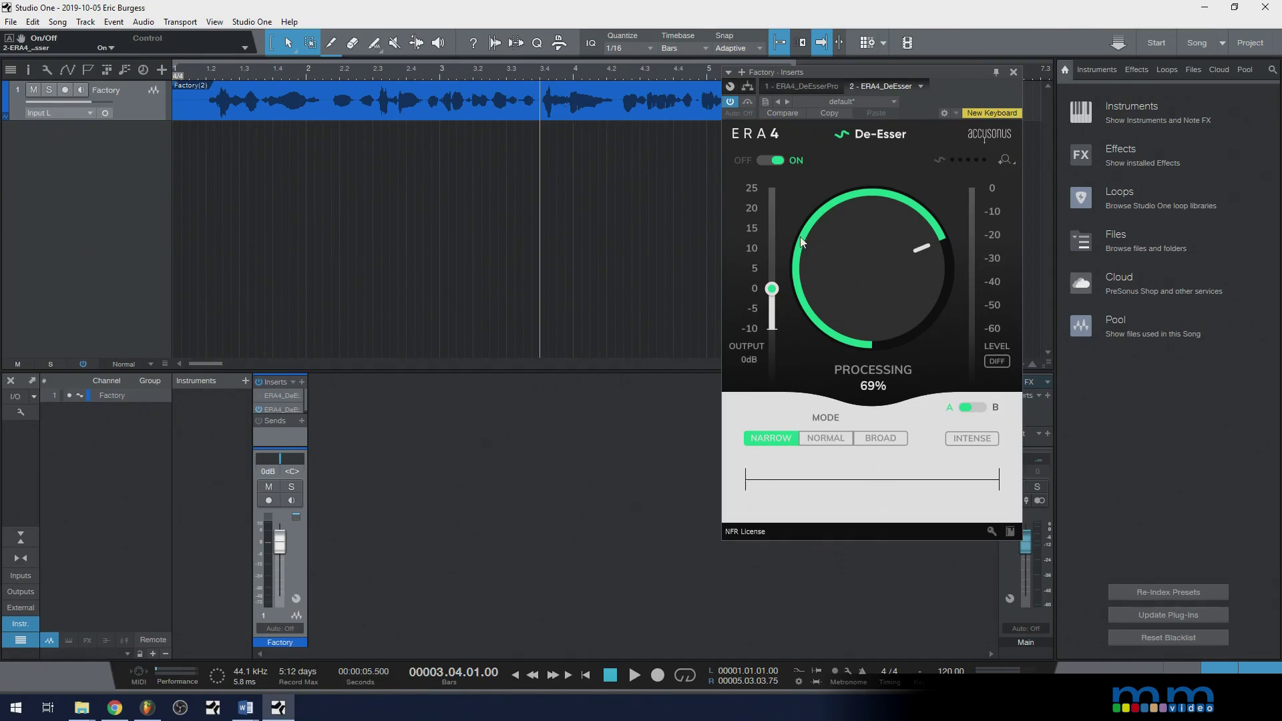
- Raise the De-Esser's Processing to 100% and audition the phrase from bar 3 beat 4
left_click_drag(894, 299, 887, 217)
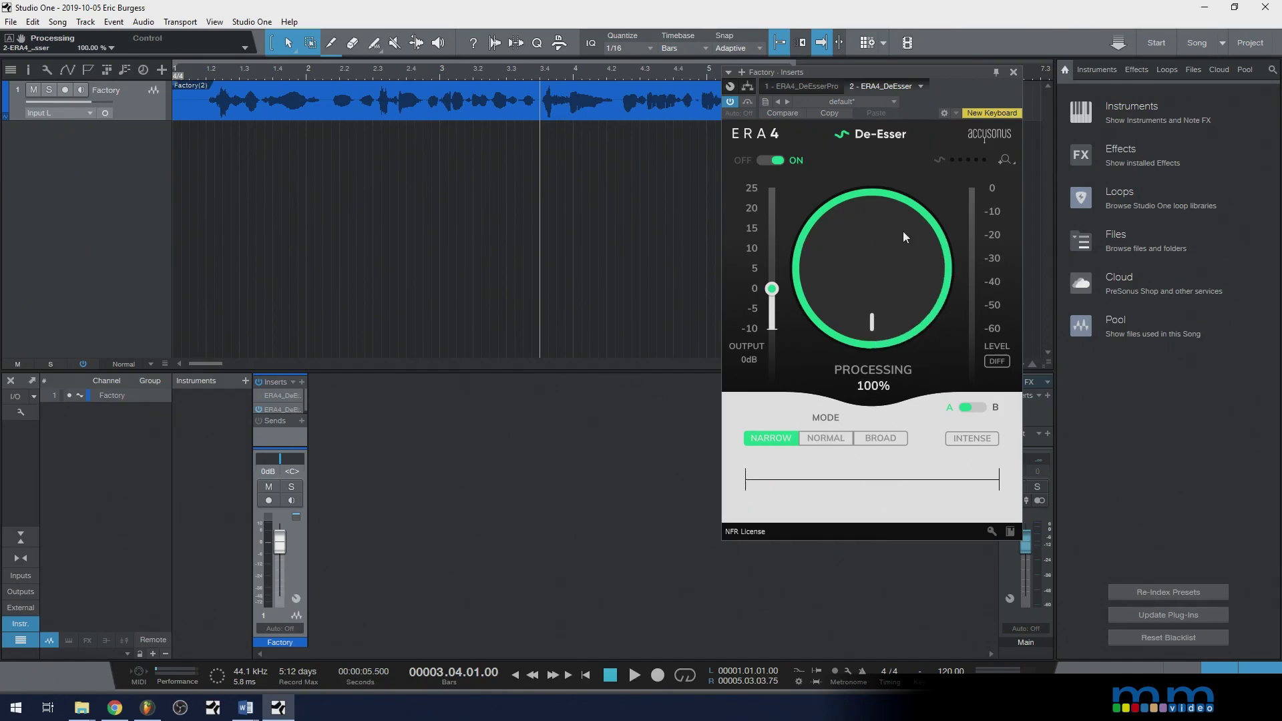
key("space")
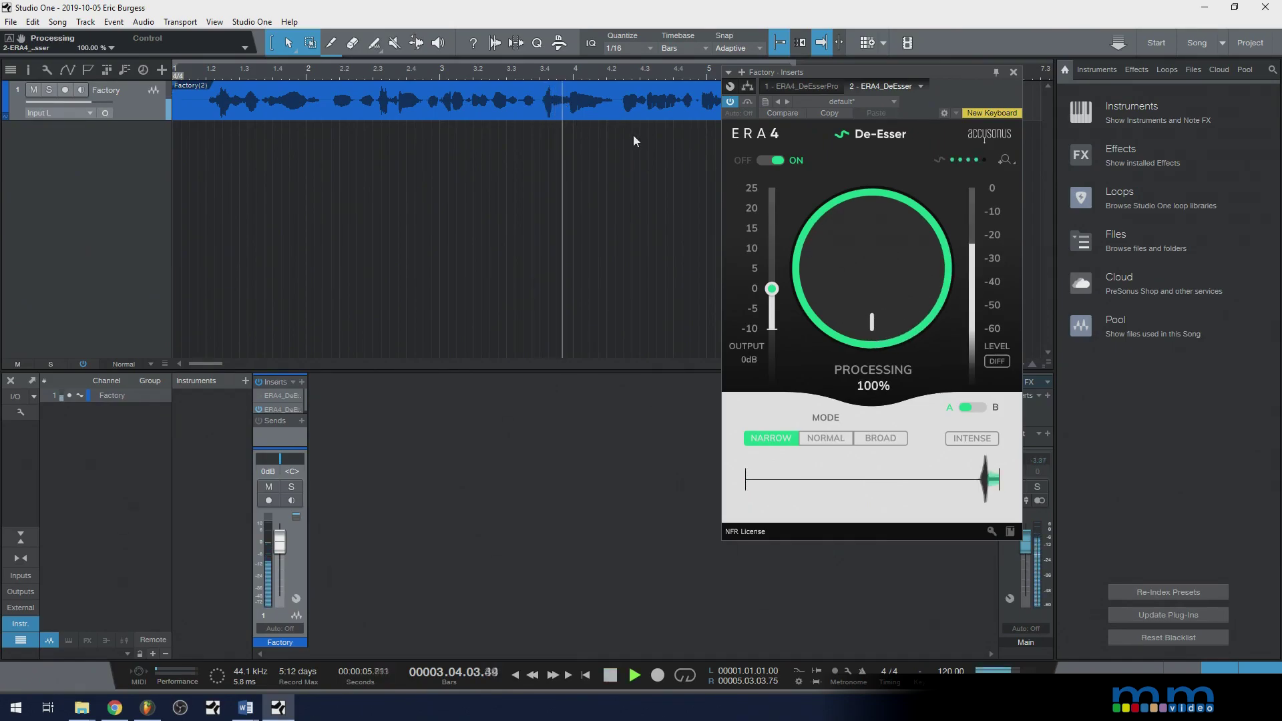
key("space")
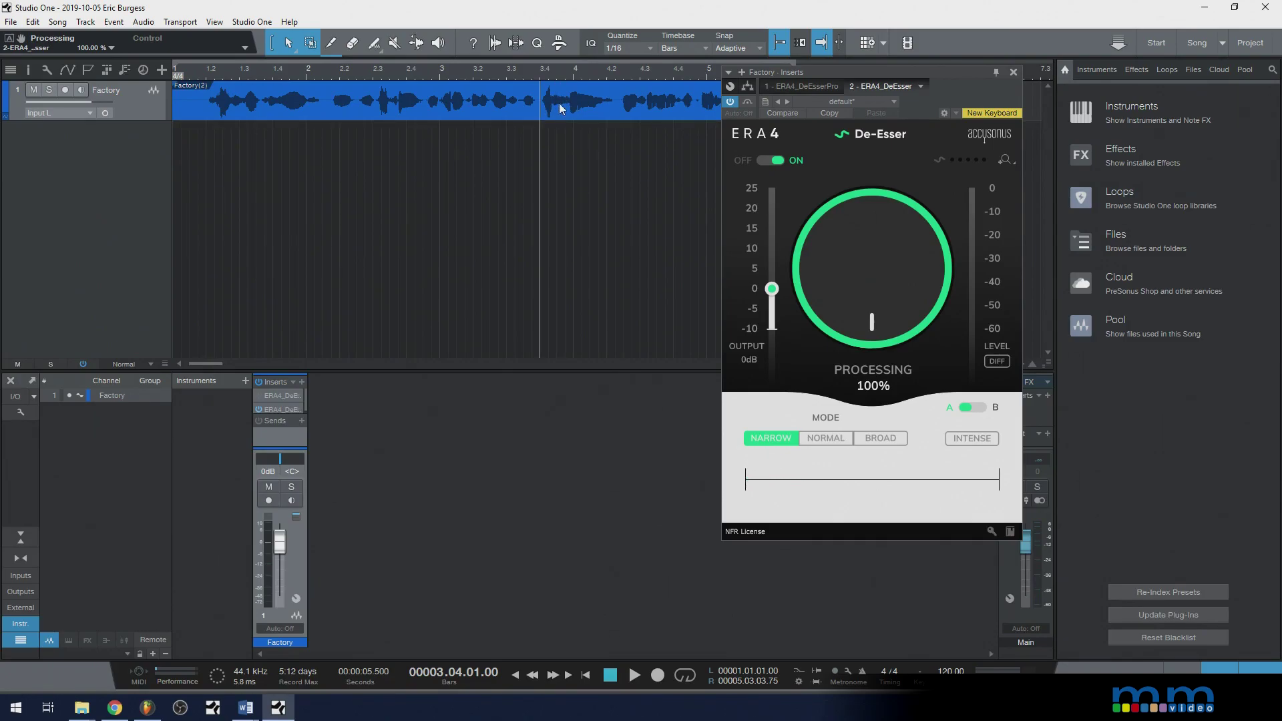
key("space")
key("space")
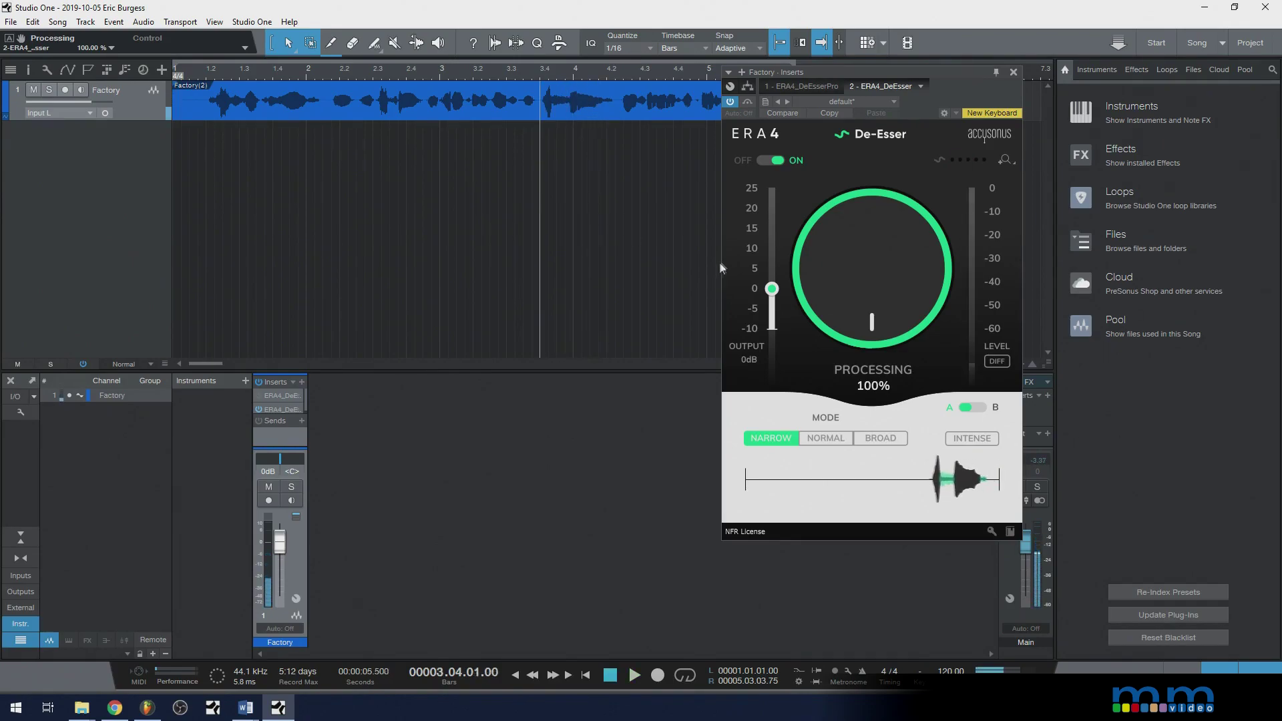
- Reduce the De-Esser's Processing to 68% while replaying the phrase from bar 3 beat 4
mouse_move(860, 271)
left_mouse_down()
mouse_move(862, 318)
mouse_move(875, 291)
left_mouse_up()
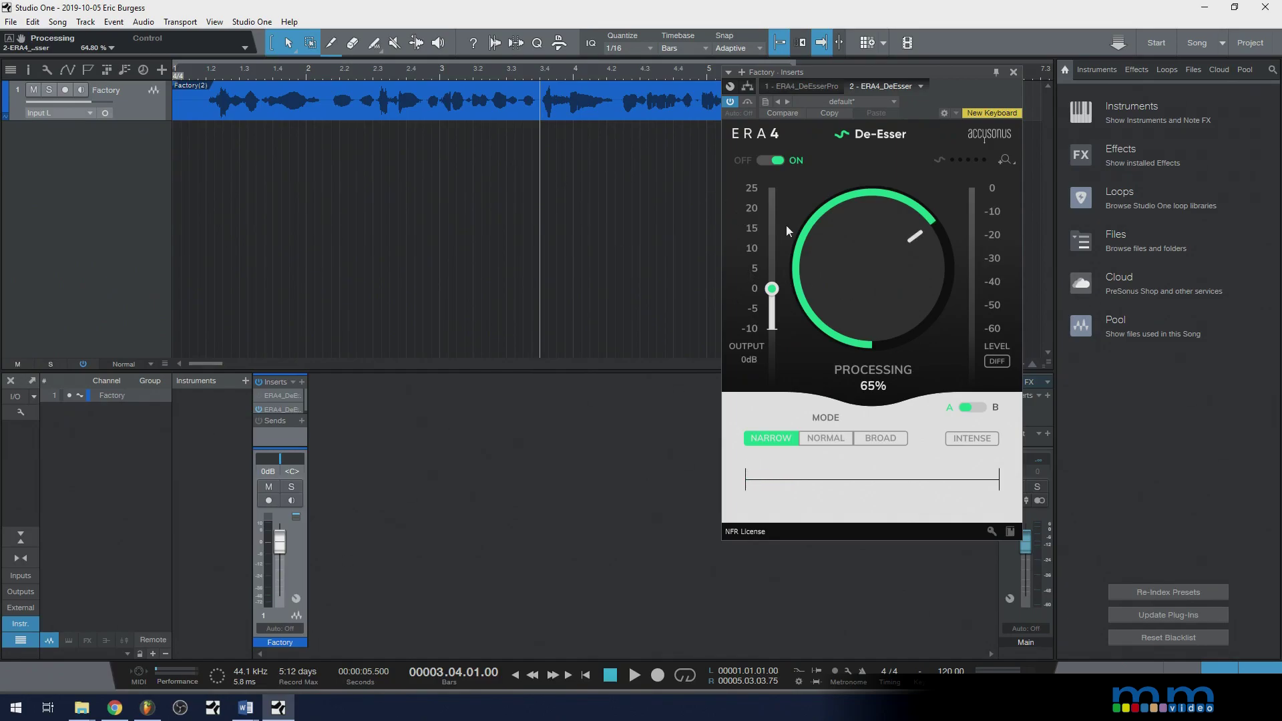
key("space")
left_click_drag(840, 251, 841, 245)
key("space")
key("space")
key("space")
key("space")
- Switch the De-Esser off and back on during playback to compare the phrase at 68% Processing
left_click(770, 163)
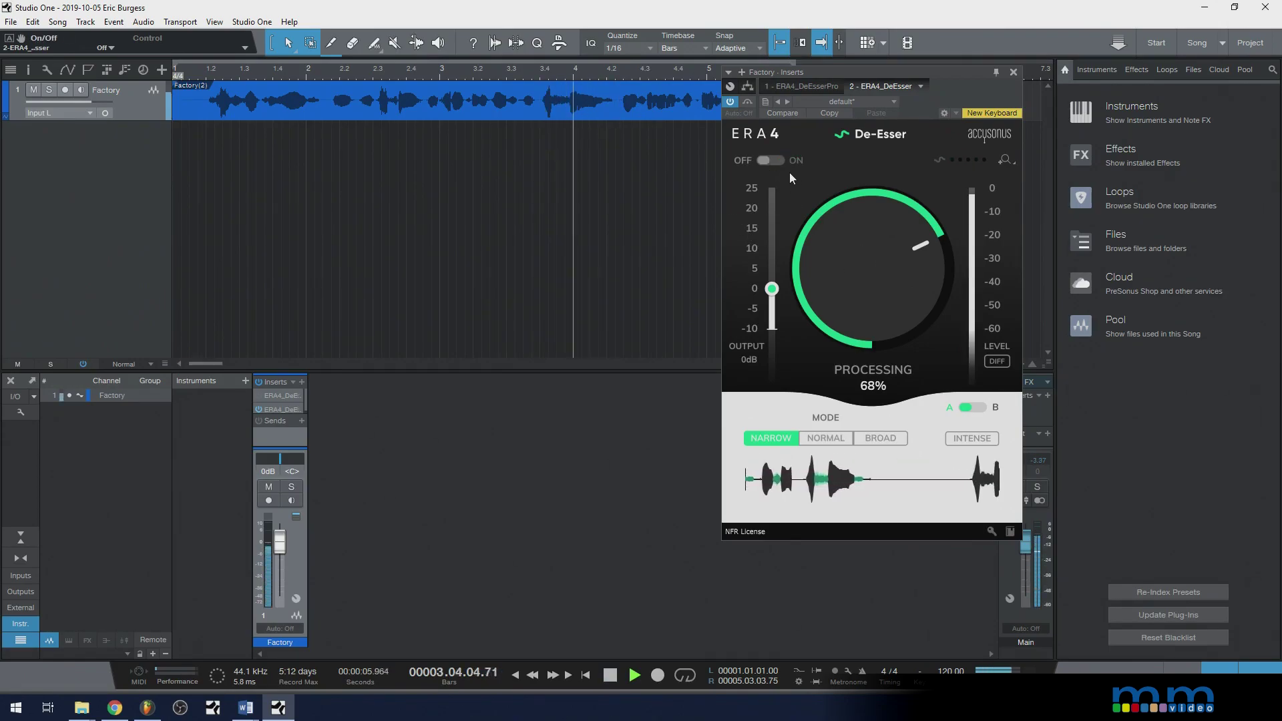
left_click(778, 162)
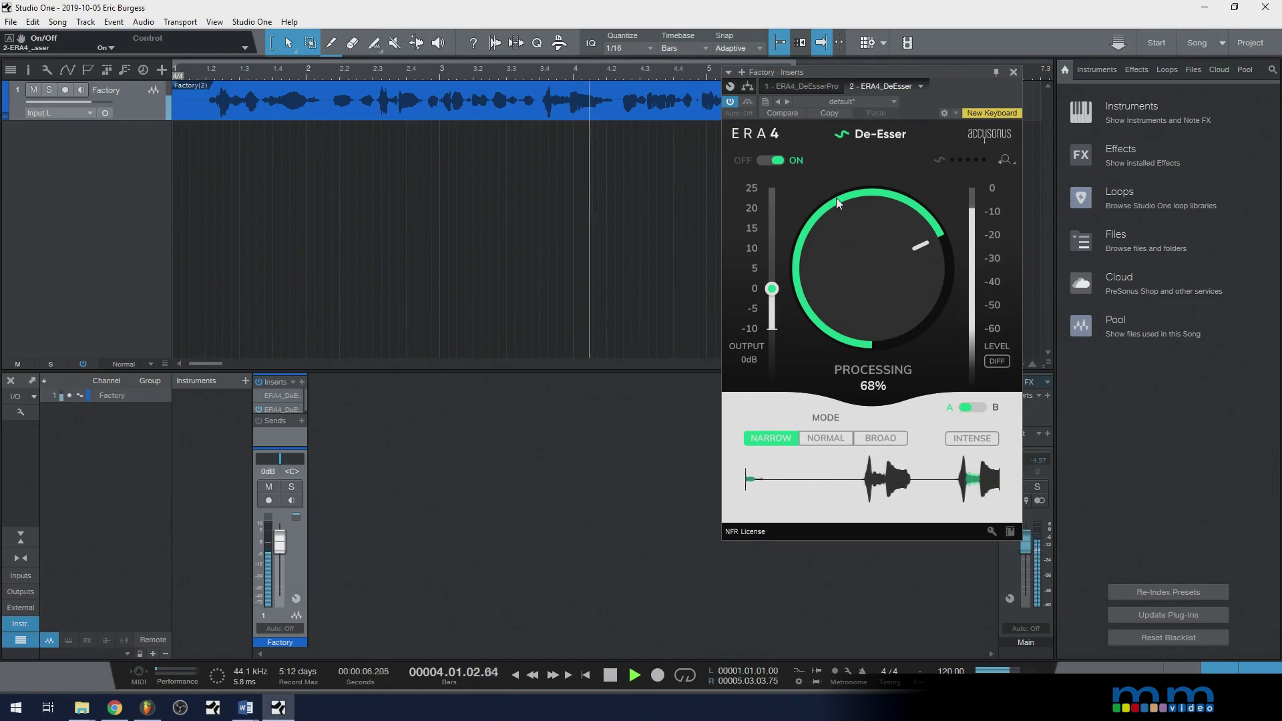
key("space")
- Compare the vocal's opening from bar 1 beat 2 with the De-Esser on and off, leaving it switched on
left_click(203, 101)
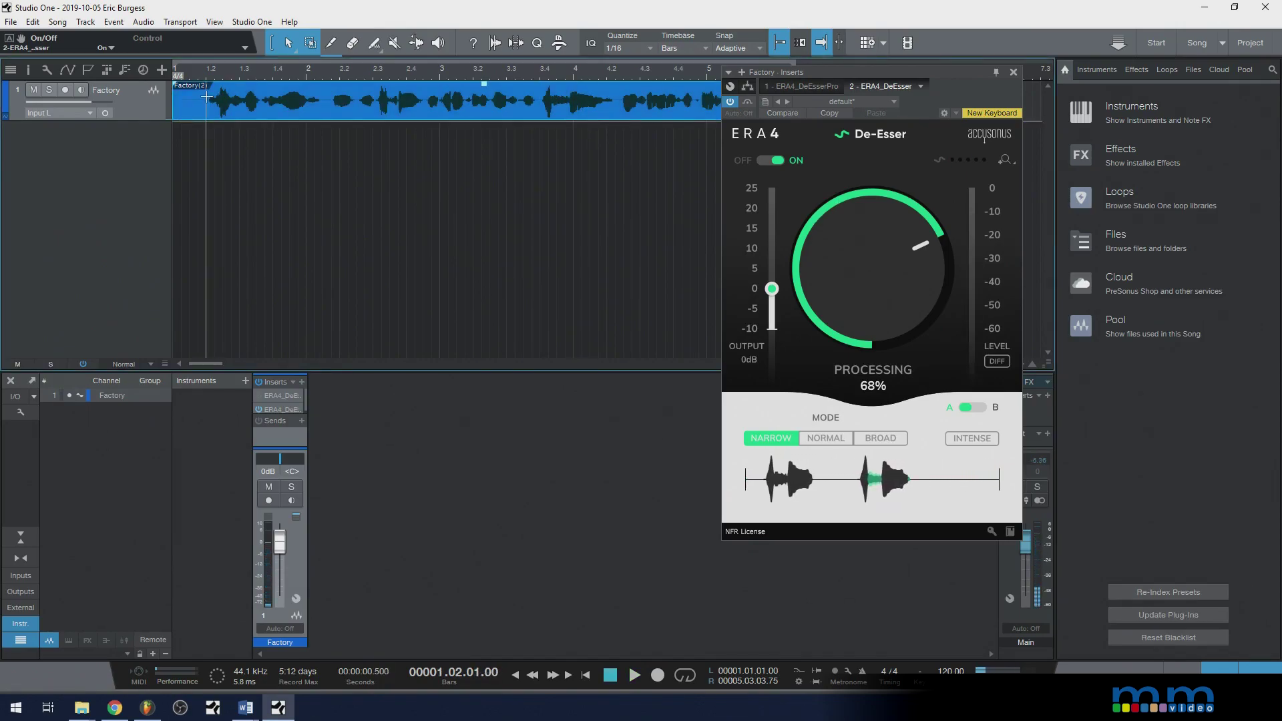
key("space")
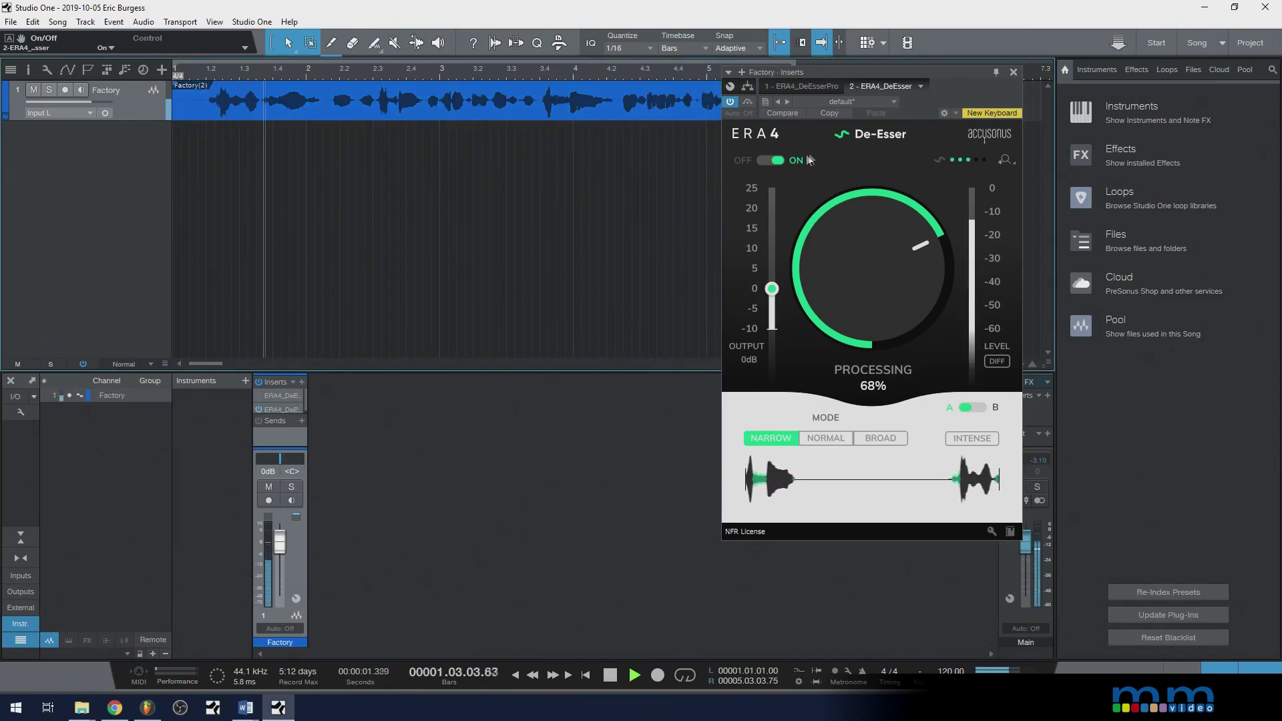
left_click(773, 162)
key("space")
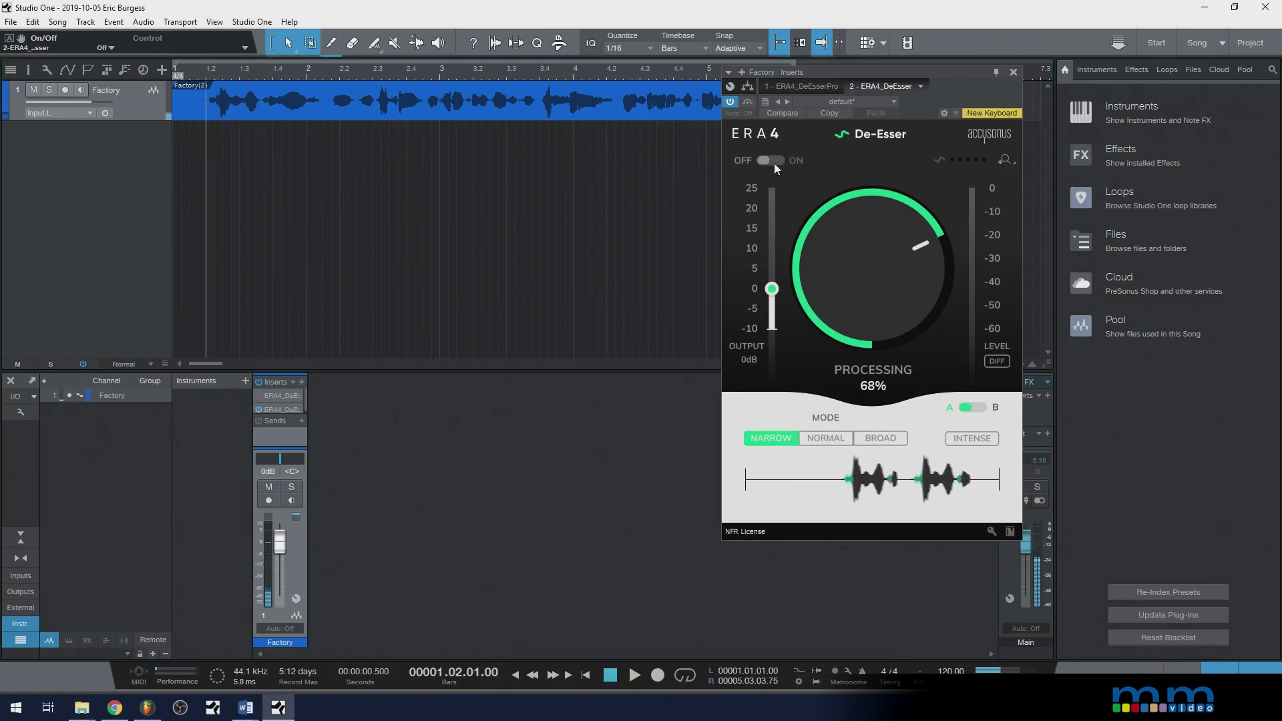
key("space")
key("space")
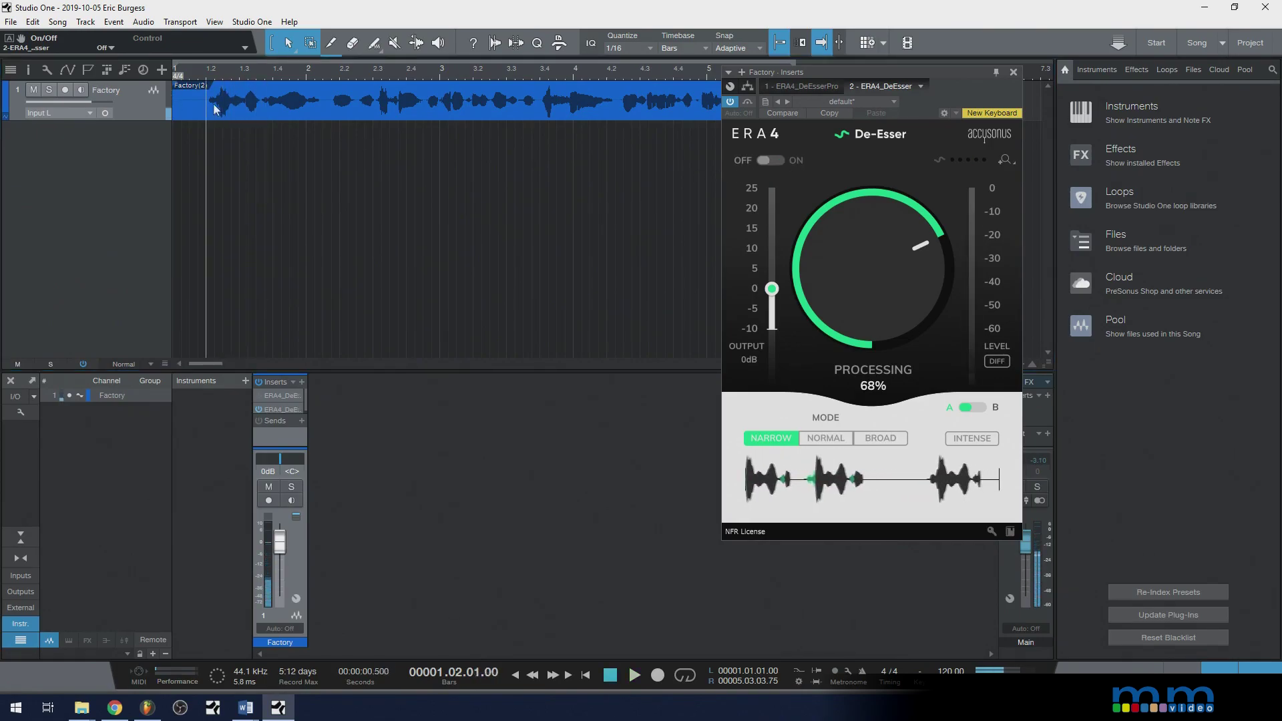
left_click(769, 161)
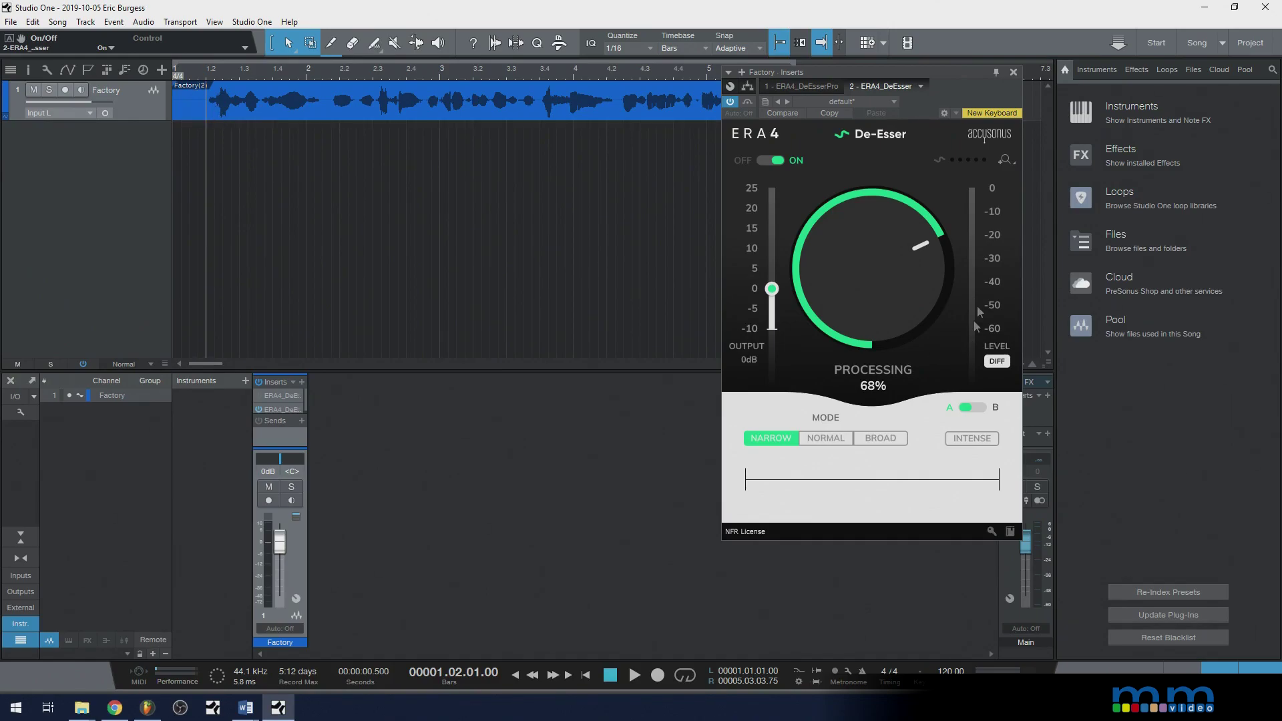
- Play the vocal from bar 1 beat 2 in Diff mode to hear only the removed sibilance
key("space")
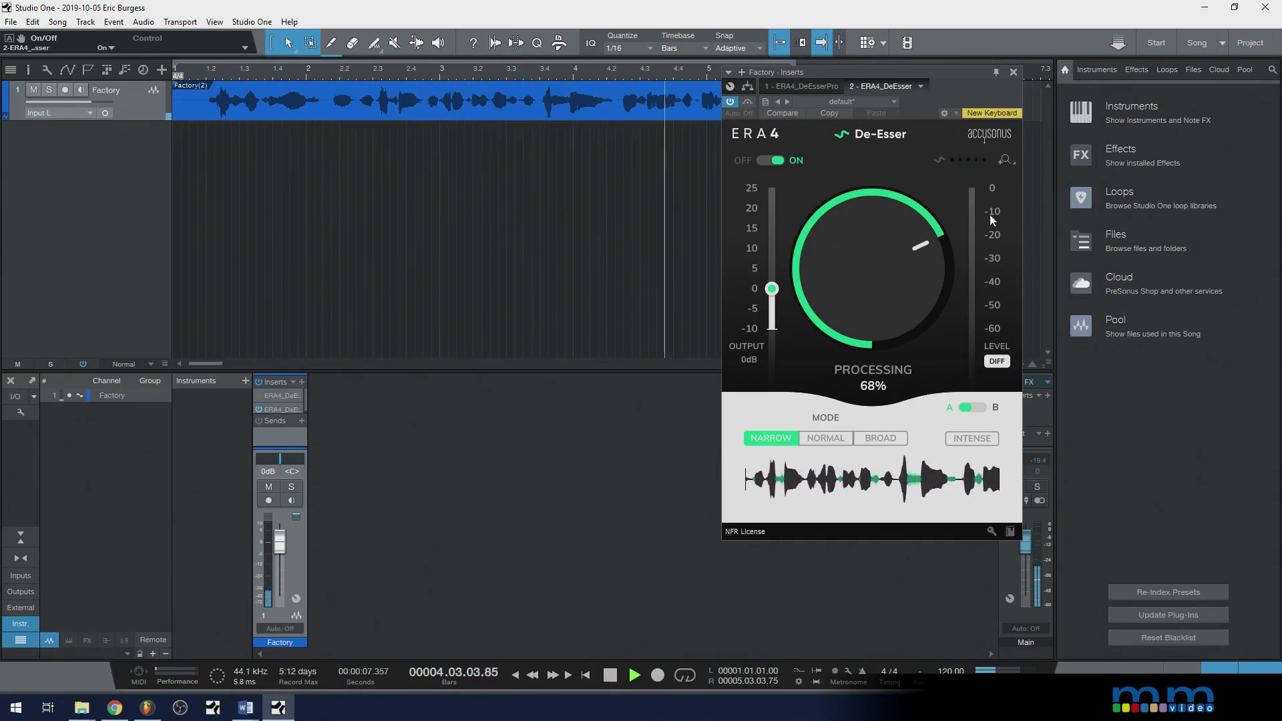
key("space")
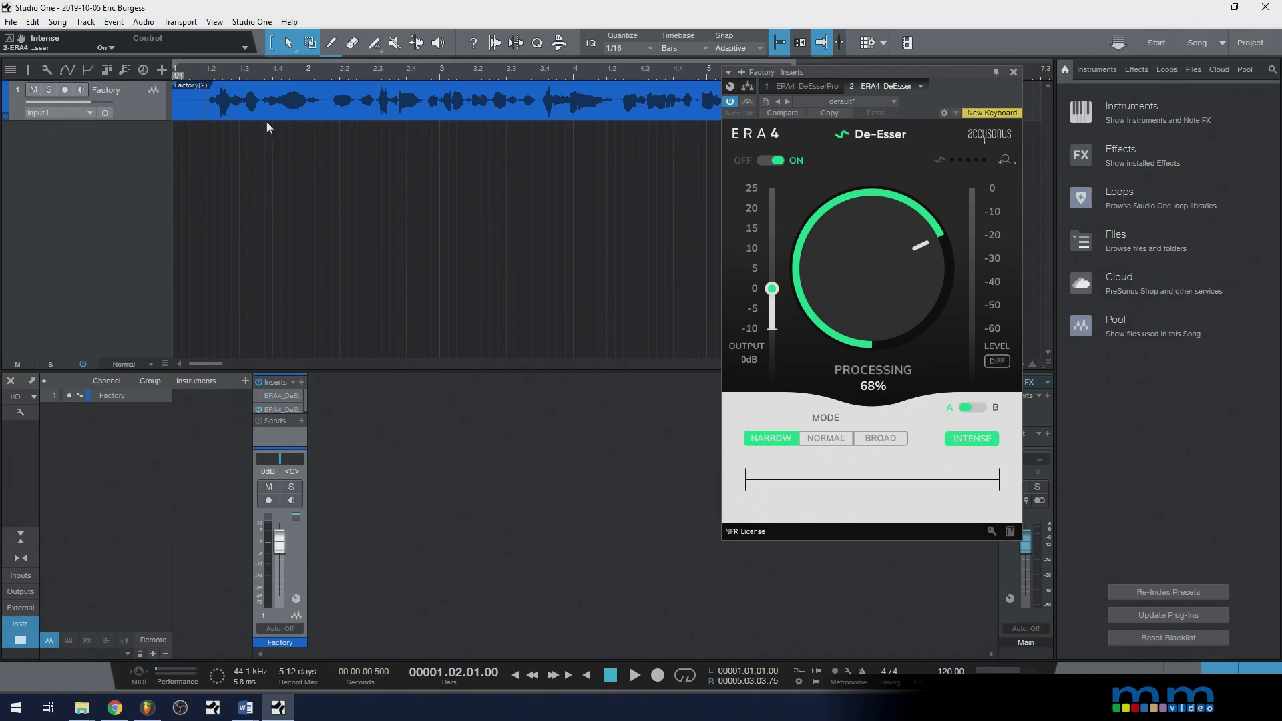
- Audition the vocal's opening from bar 1 beat 2 with Intense on, and switch Intense off during playback
left_click(203, 114)
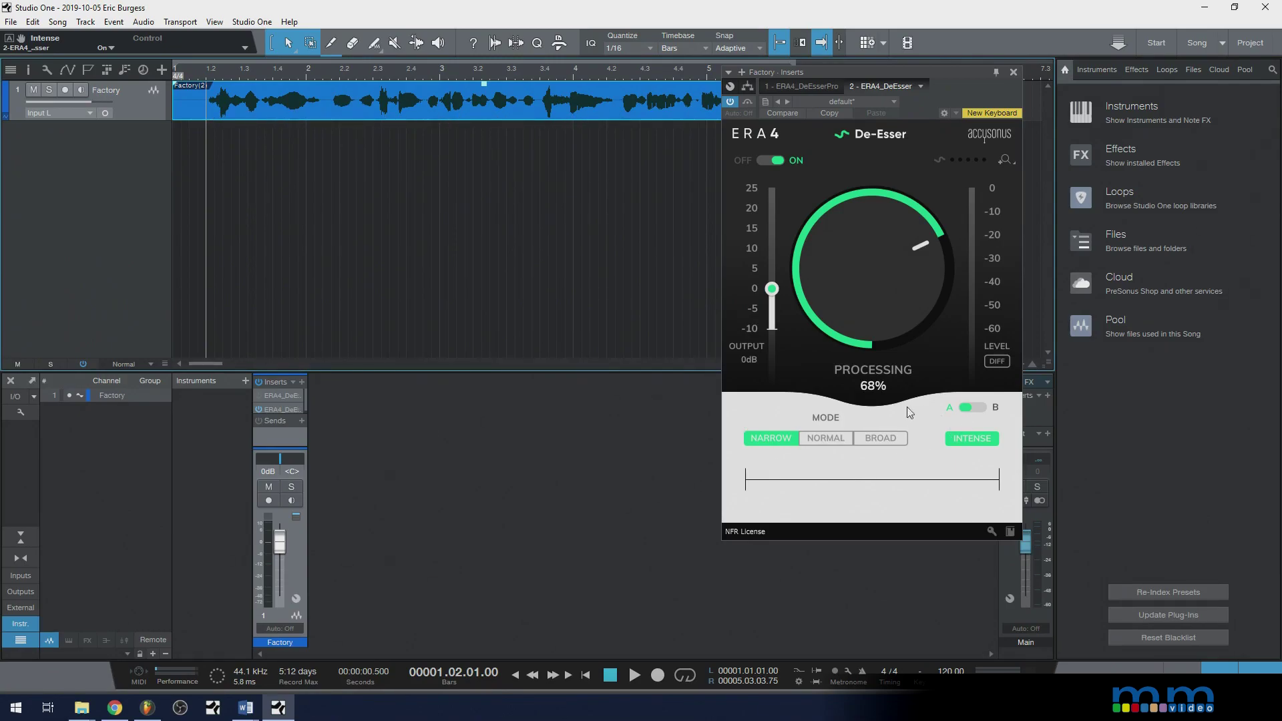
key("space")
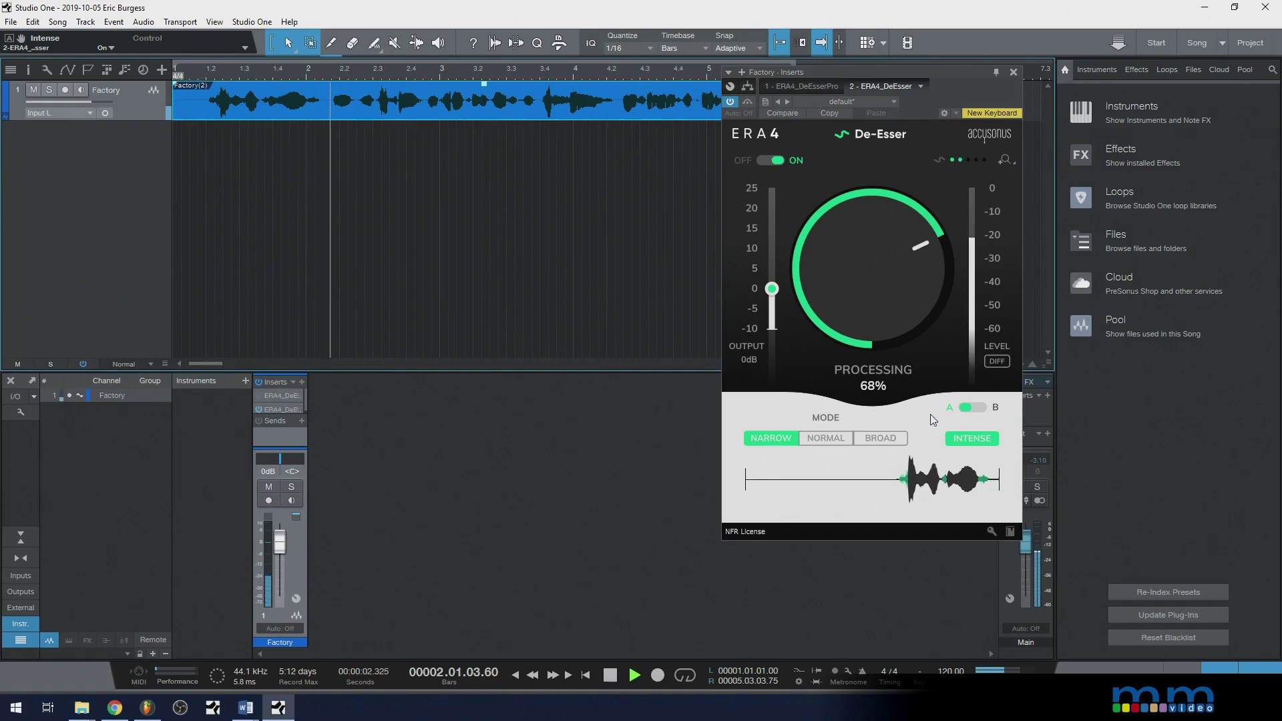
left_click(947, 436)
key("space")
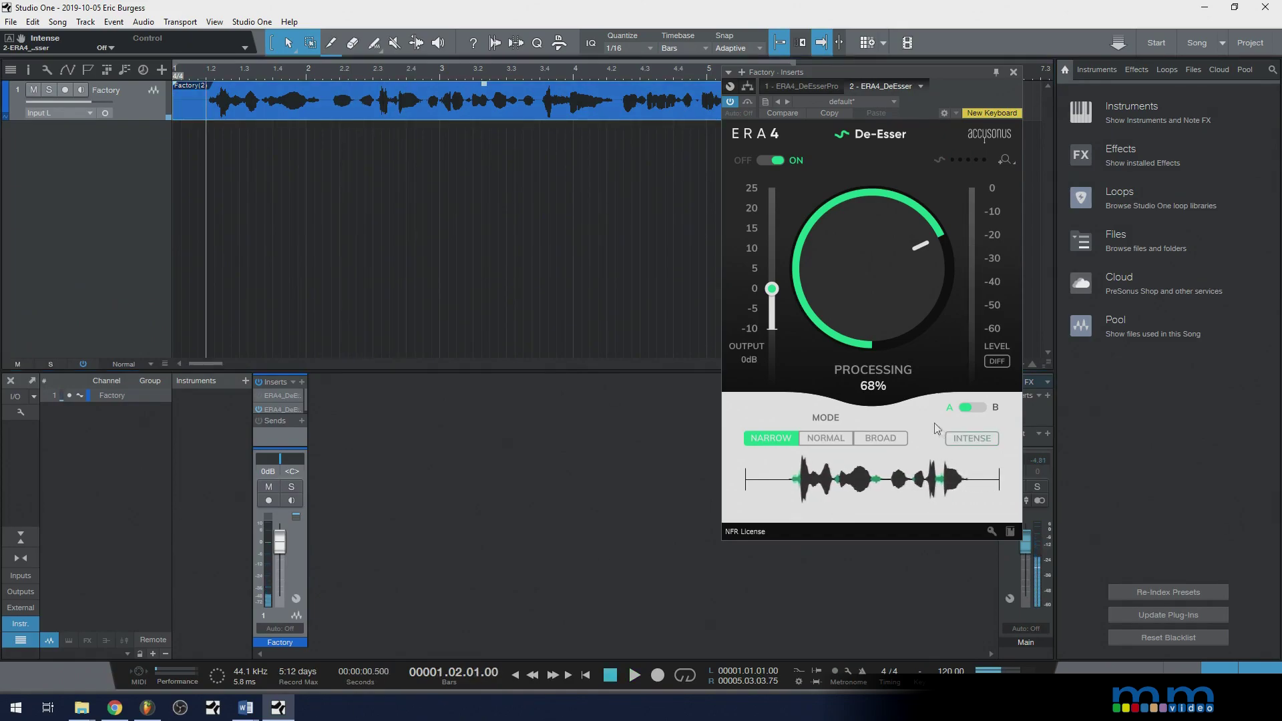
- Play the vocal's opening from bar 1 beat 2 repeatedly to compare Intense off, on and off again, leaving Intense switched off
key("space")
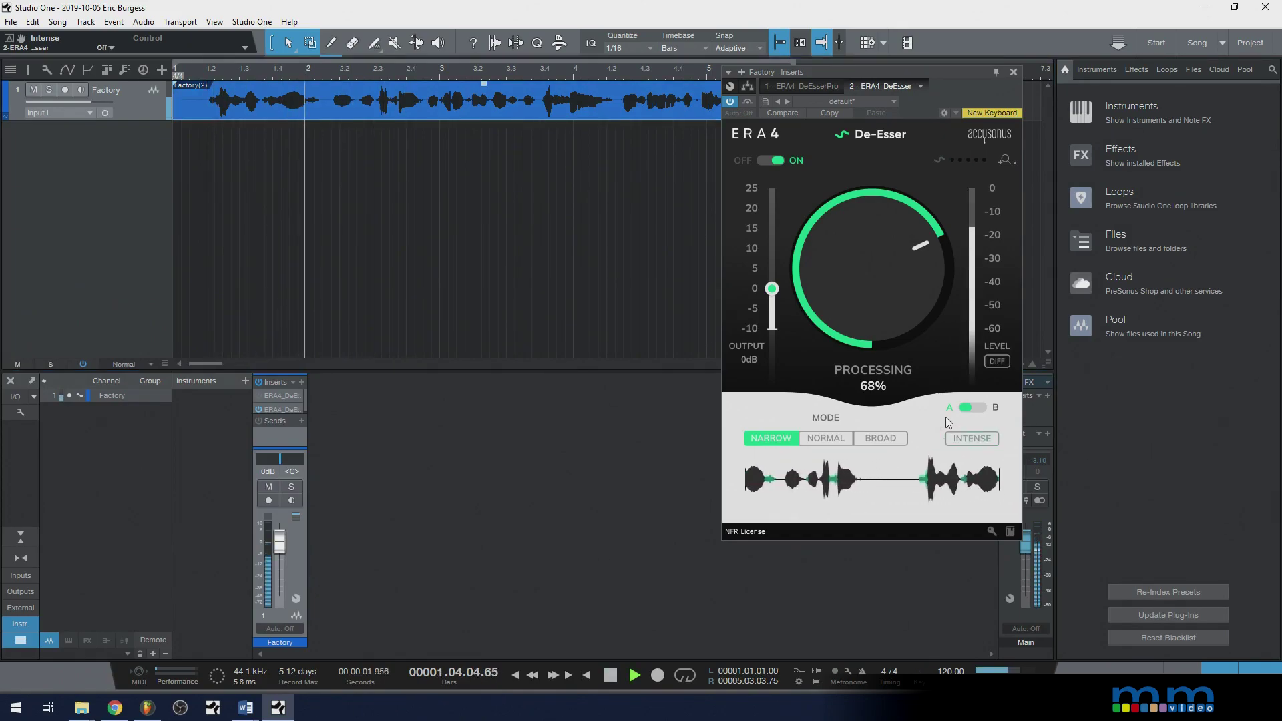
key("space")
key("space")
left_click(963, 439)
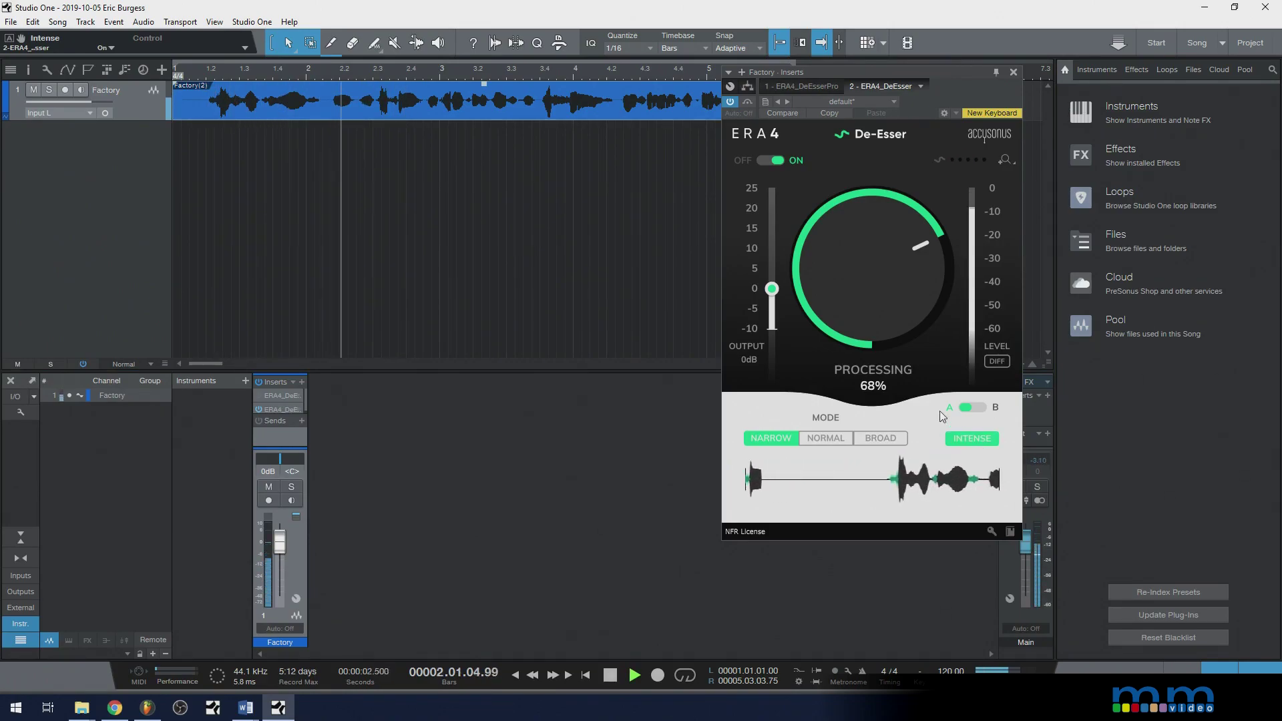
key("space")
left_click(973, 441)
key("space")
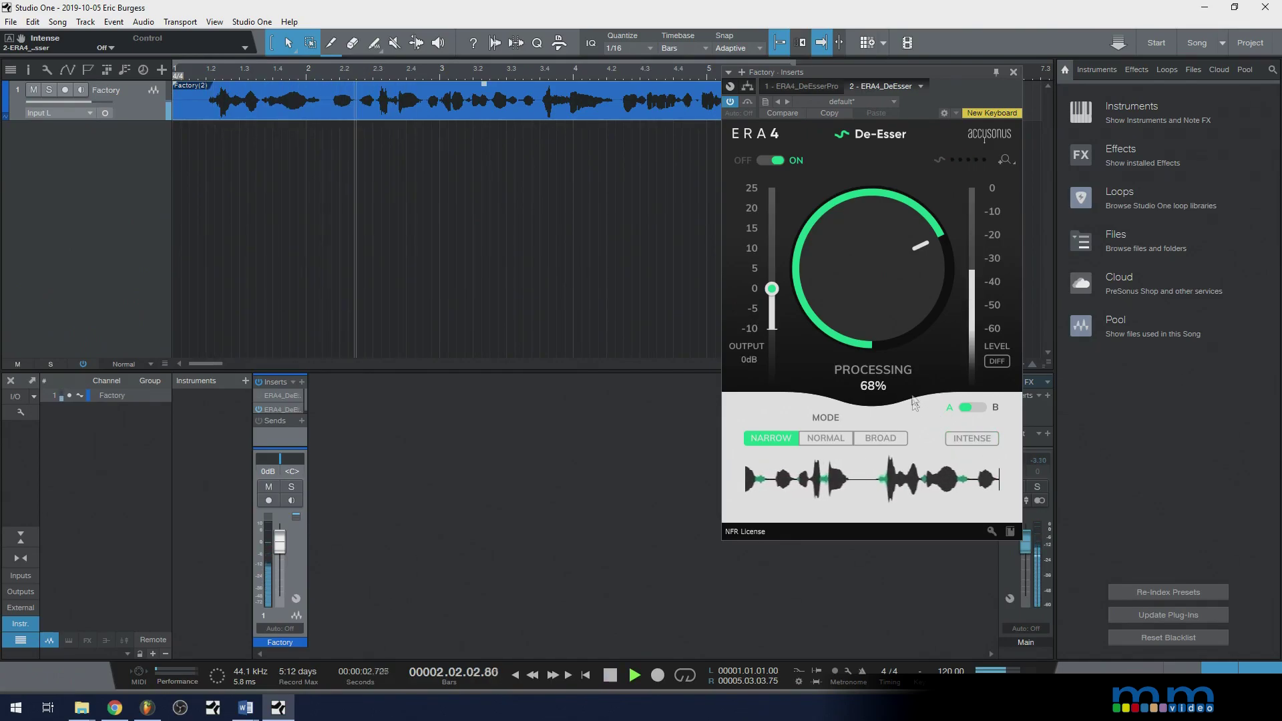
key("space")
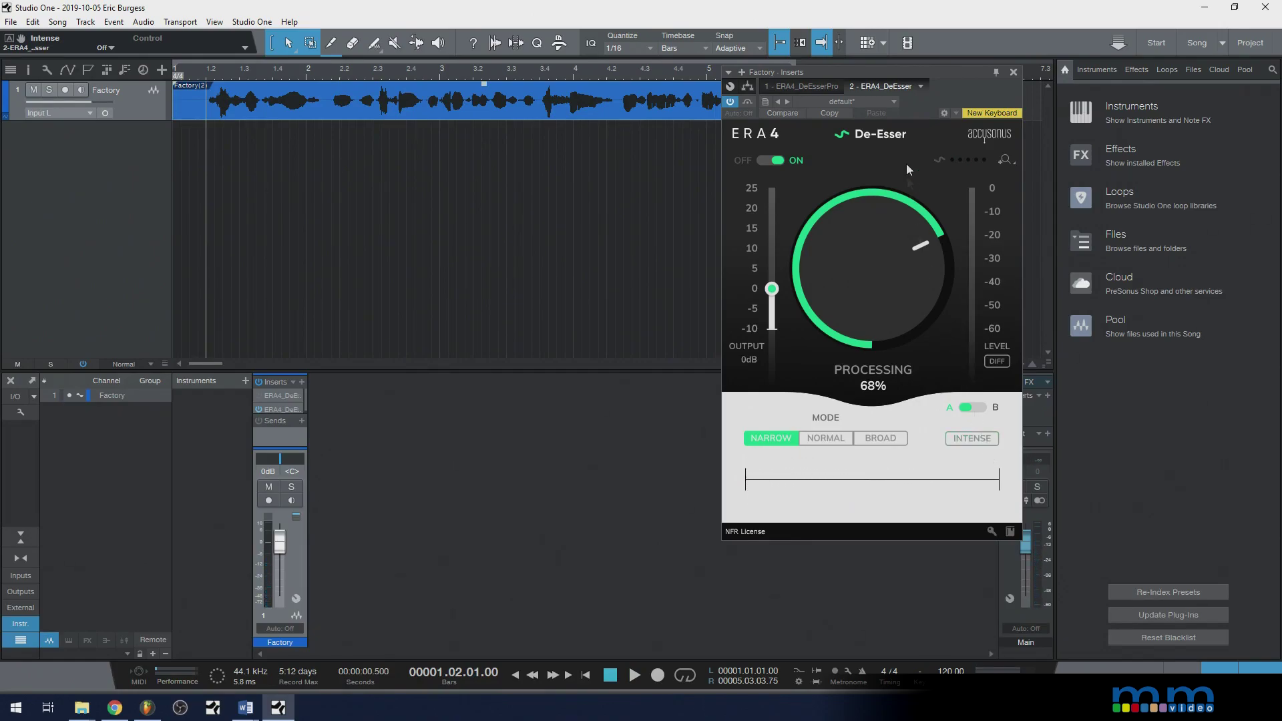
- Activate the De-Esser Pro insert in place of the De-Esser, glance at both plug-ins, and reposition the De-Esser Pro window
left_click(800, 90)
left_click(730, 102)
left_click_drag(974, 79, 935, 80)
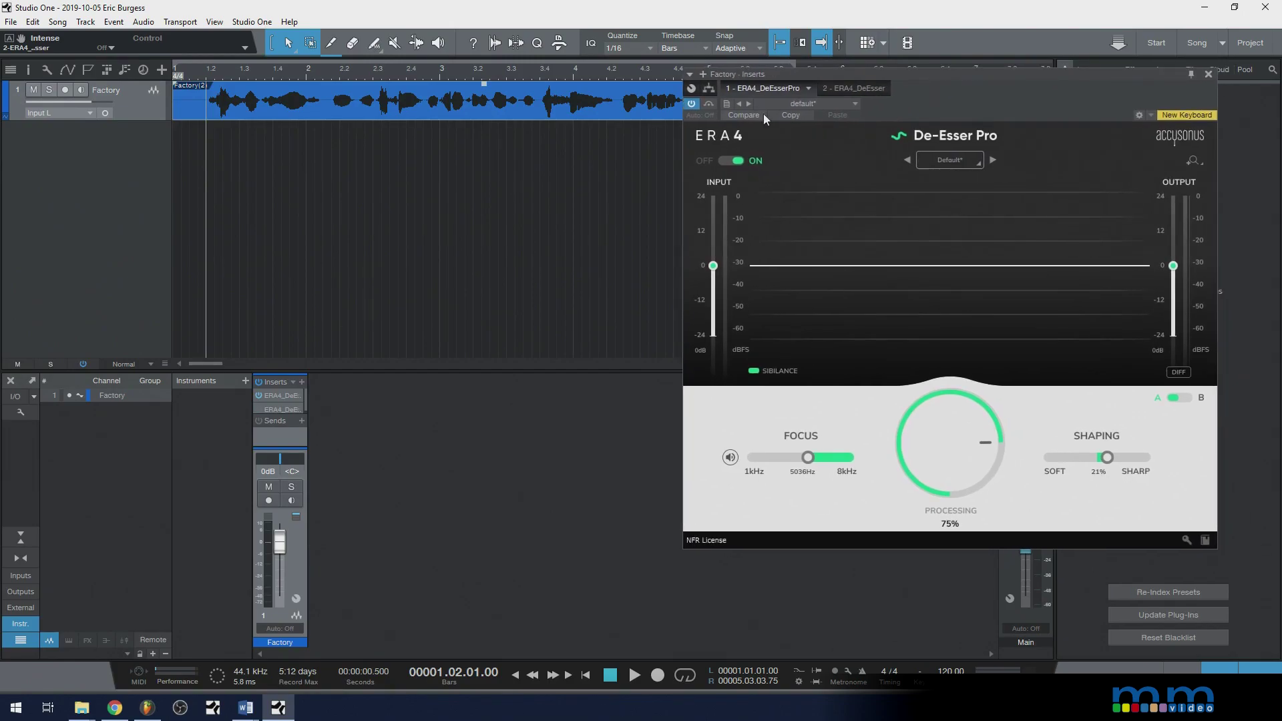
left_click(848, 88)
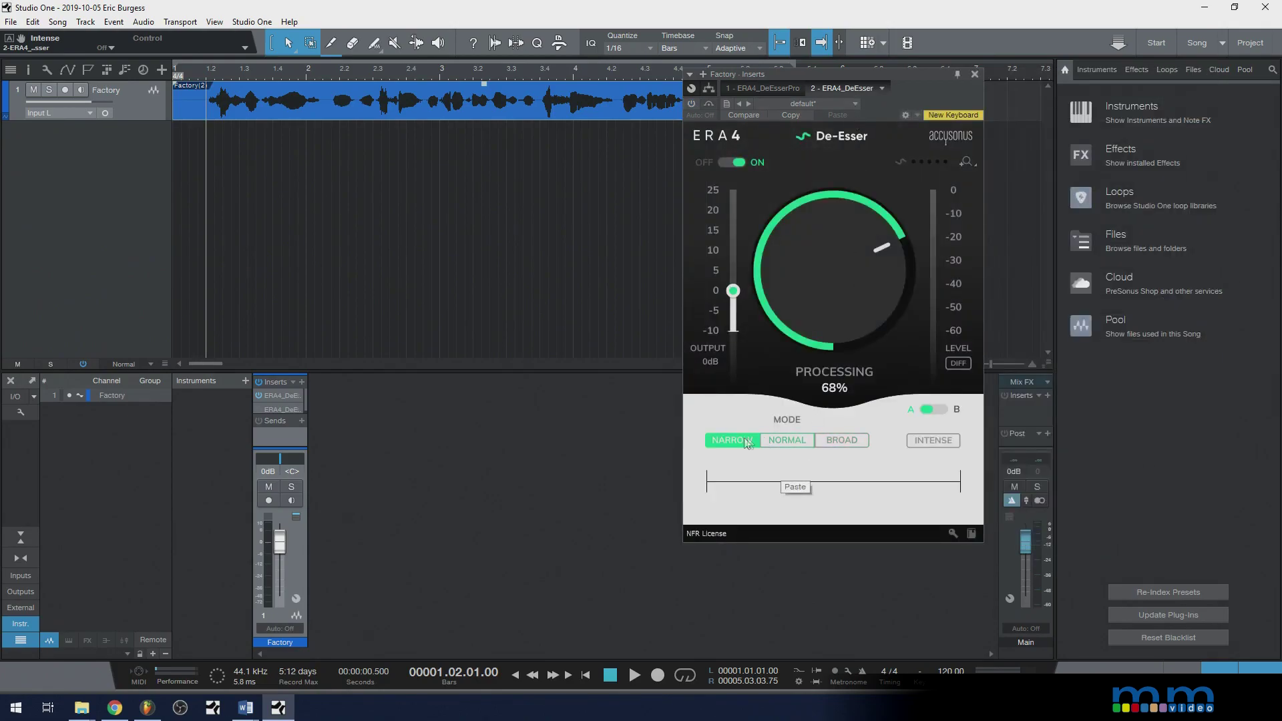
left_click(751, 87)
left_click_drag(934, 74, 933, 64)
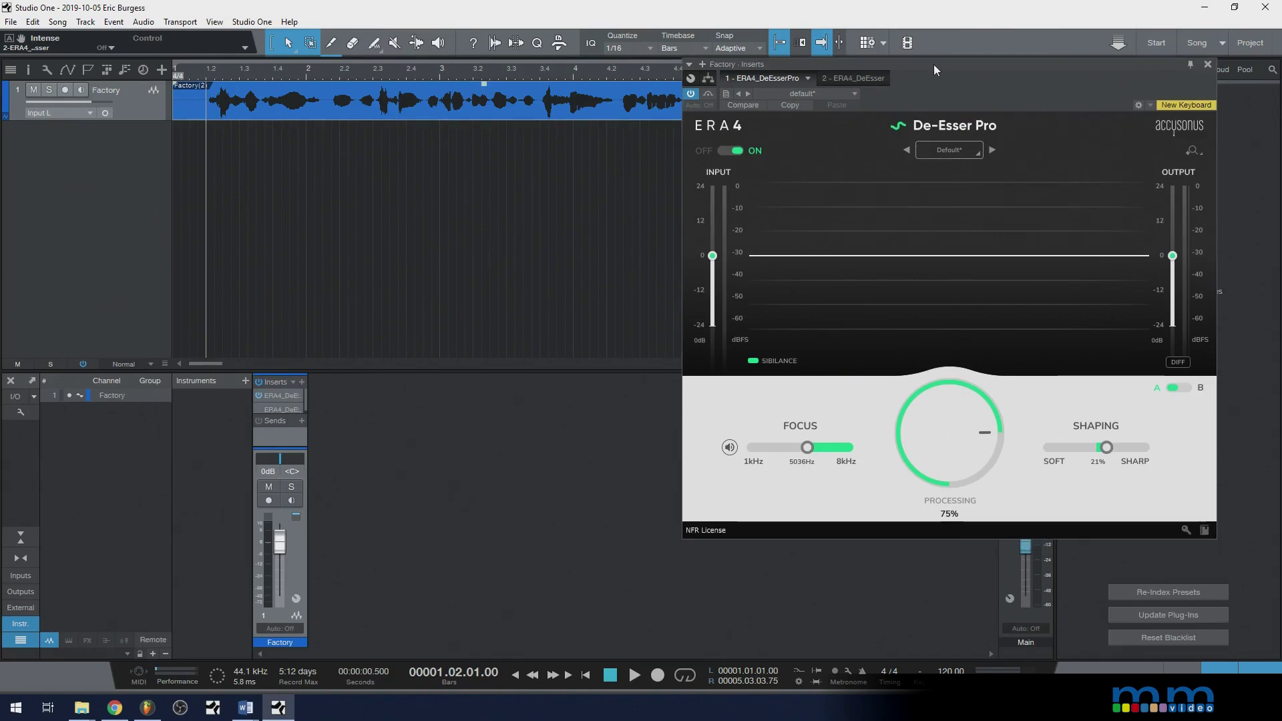
- Listen to the isolated Focus band during playback, set Focus to 4616 Hz, and replay the vocal from bar 1 beat 2
left_click(730, 447)
key("space")
mouse_move(814, 454)
left_mouse_down()
mouse_move(871, 447)
mouse_move(773, 454)
mouse_move(804, 454)
left_mouse_up()
key("space")
key("space")
key("space")
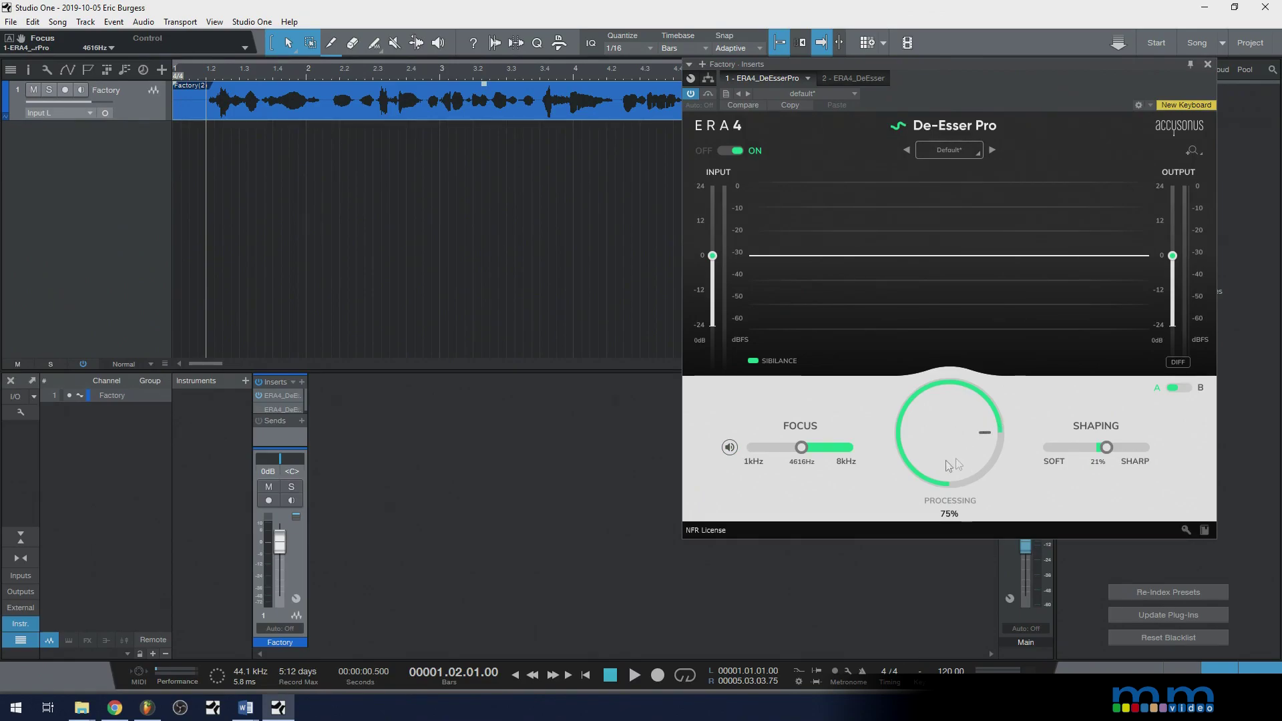
- Sweep De-Esser Pro's Shaping between soft and sharp, set it to 100%, and play the vocal from bar 1 beat 2 twice
left_click_drag(1106, 446, 1114, 446)
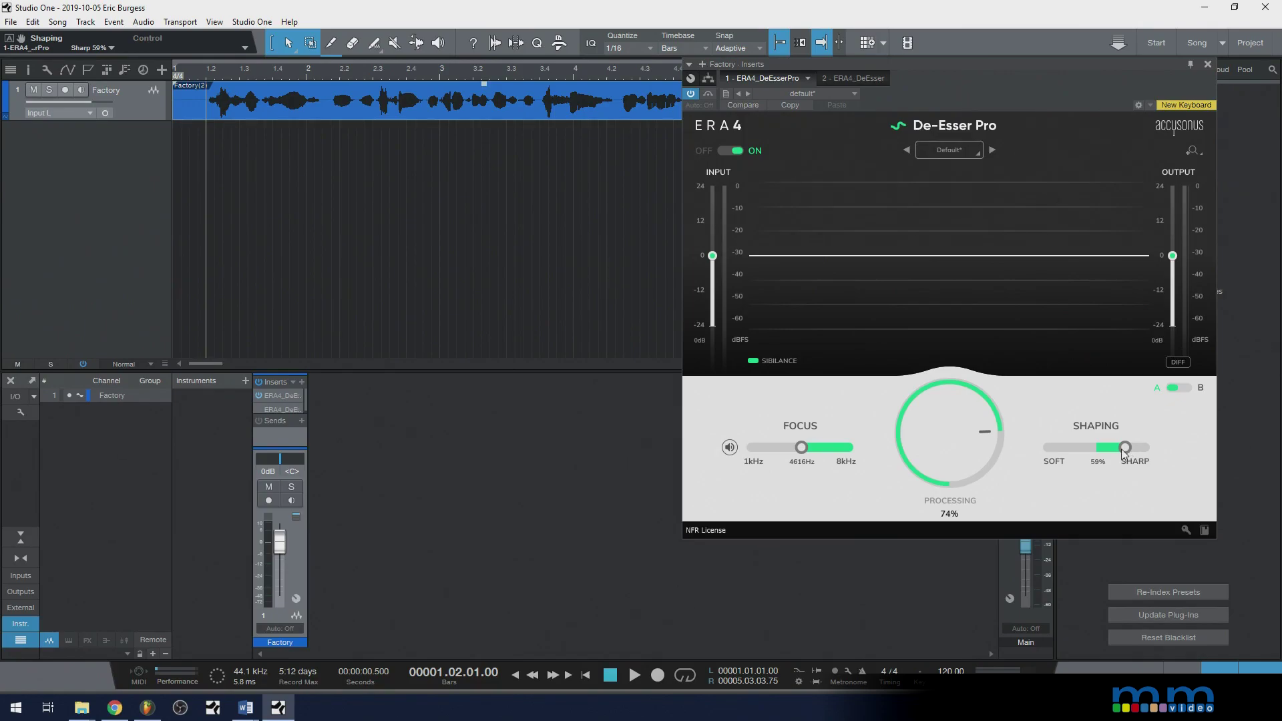
left_click_drag(1124, 451, 1077, 450)
left_click_drag(1073, 448, 1197, 454)
key("space")
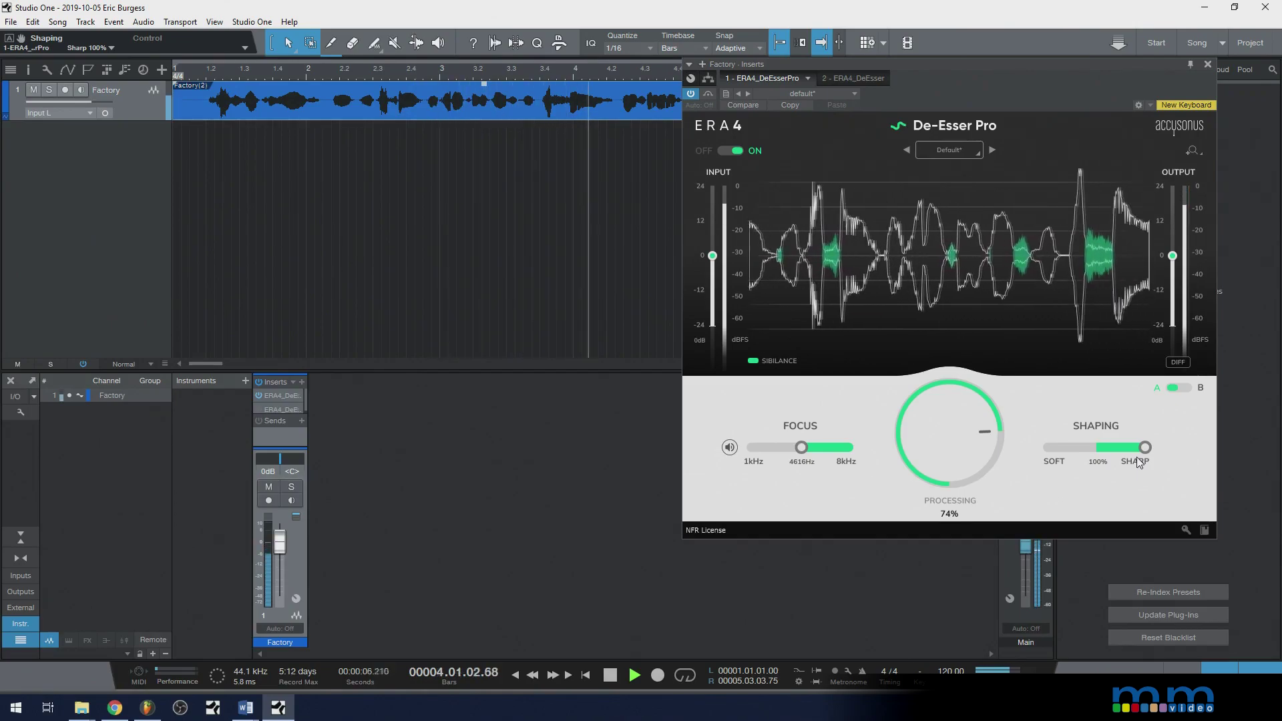
key("space")
key("space")
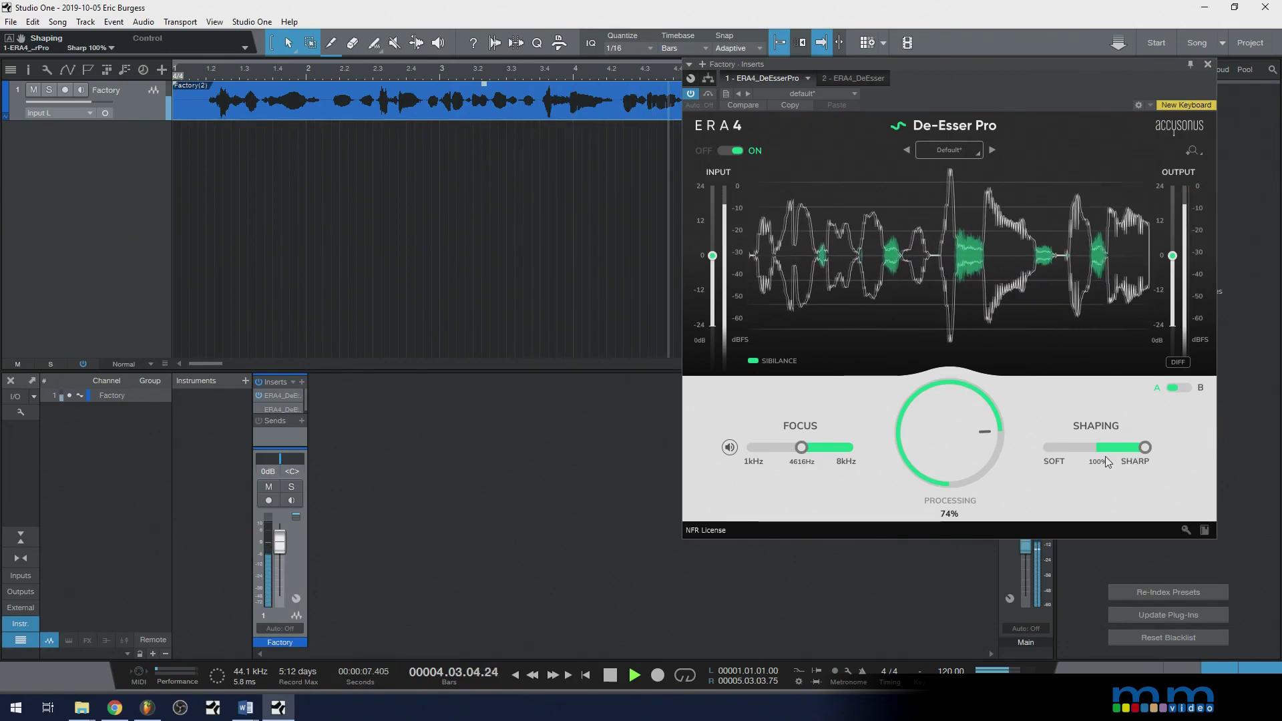
key("space")
- Play the vocal from bar 1 beat 2 with Shaping at -100%, and set Shaping to 43%
left_click_drag(1145, 447, 1047, 448)
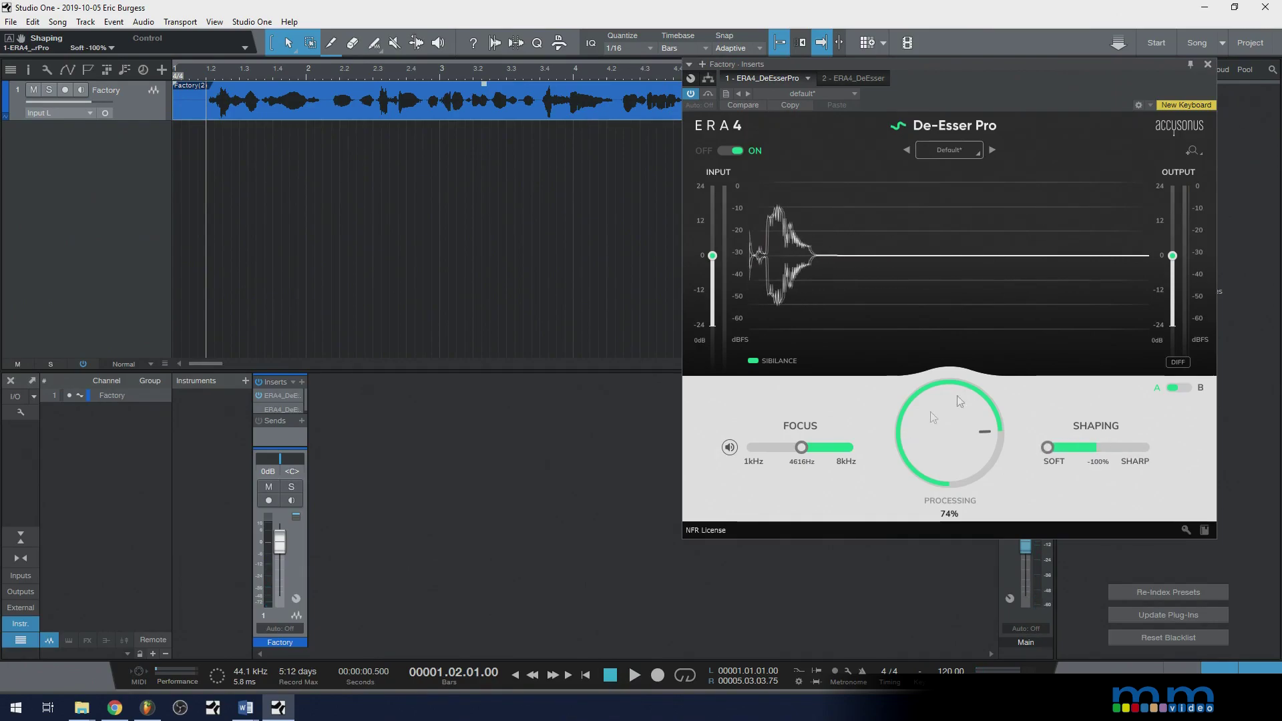
key("space")
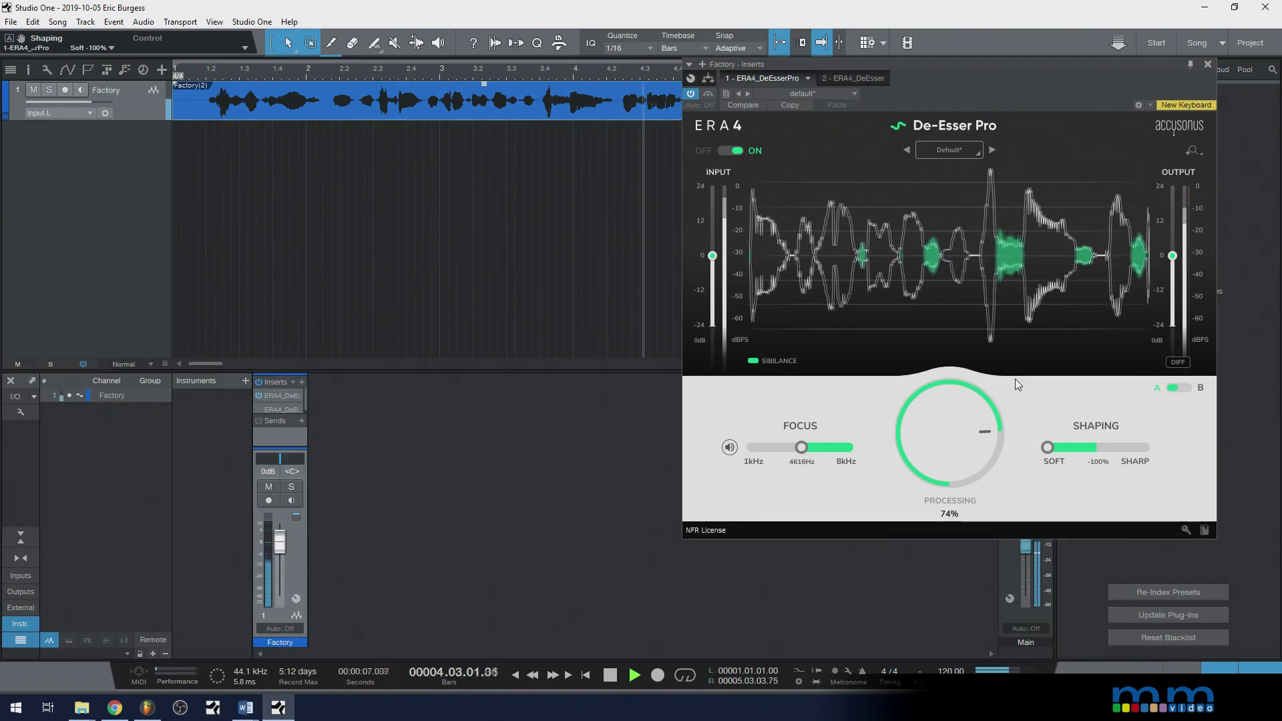
key("space")
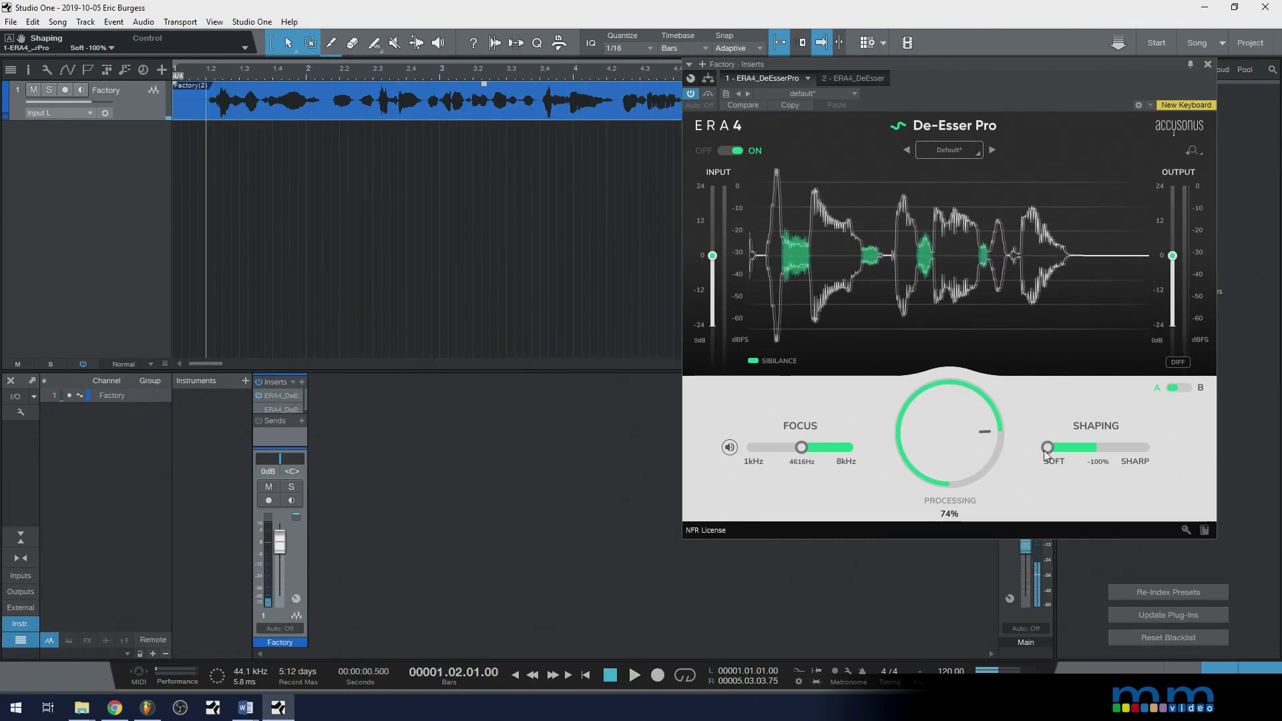
left_click_drag(1047, 448, 1129, 448)
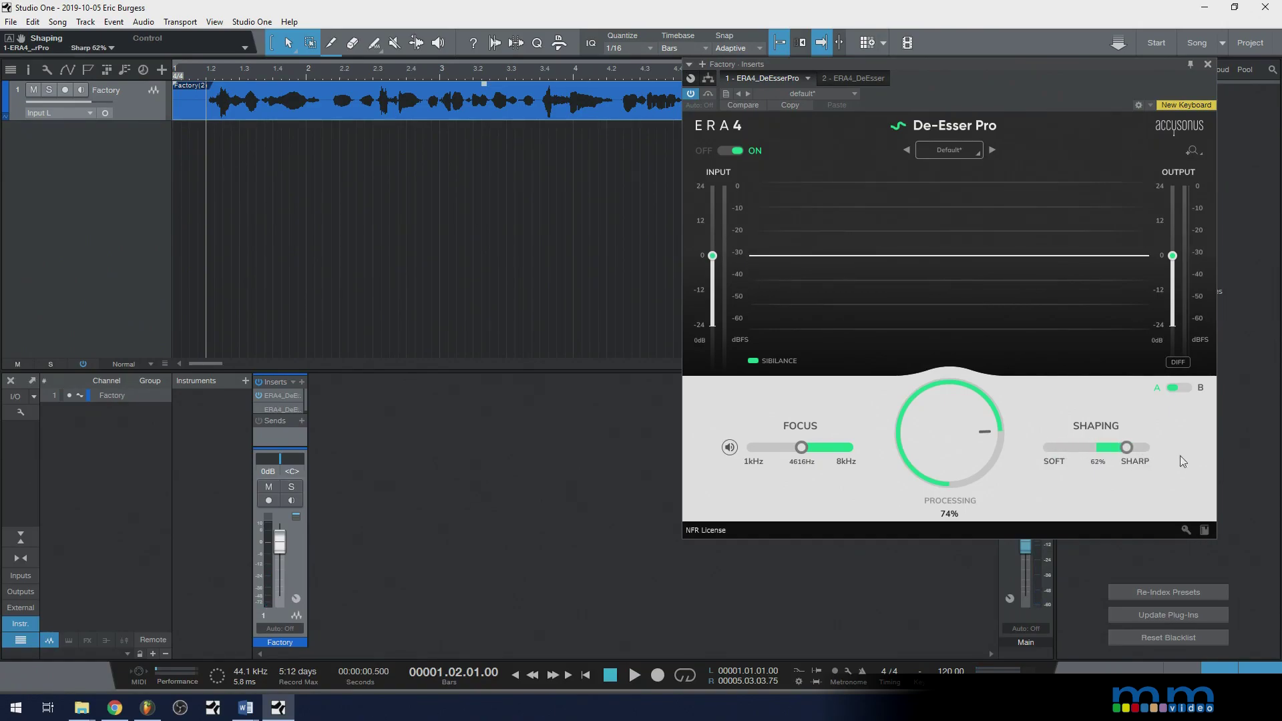
left_click_drag(1127, 443, 1119, 450)
left_click_drag(1117, 451, 1119, 455)
- Examine De-Esser Pro's preset list and compare the plug-in with the standard De-Esser
left_click(947, 151)
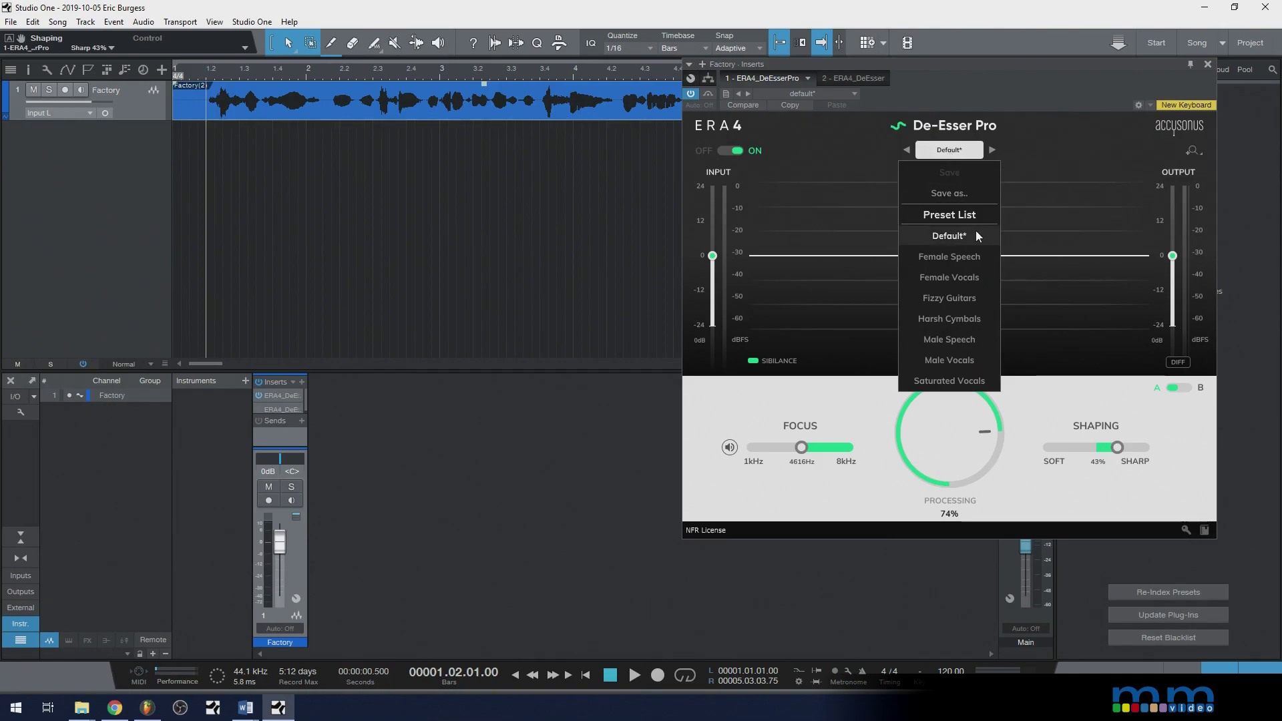
left_click(859, 85)
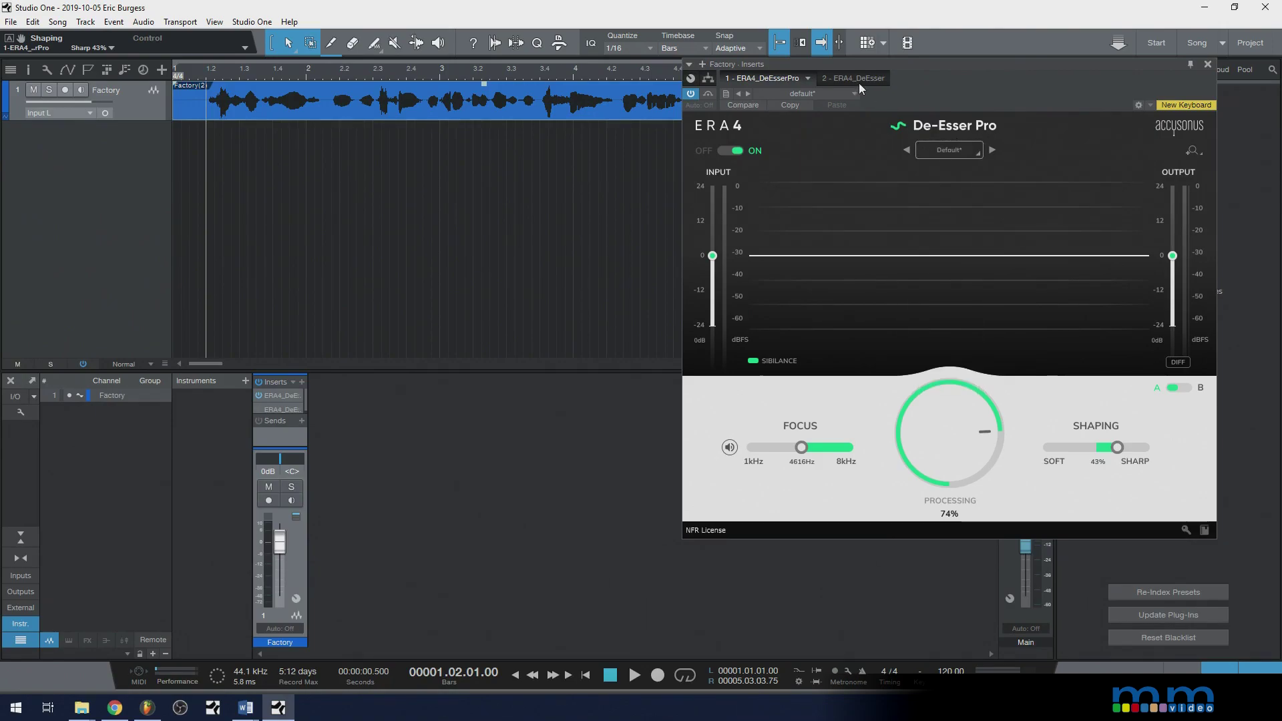
left_click(860, 81)
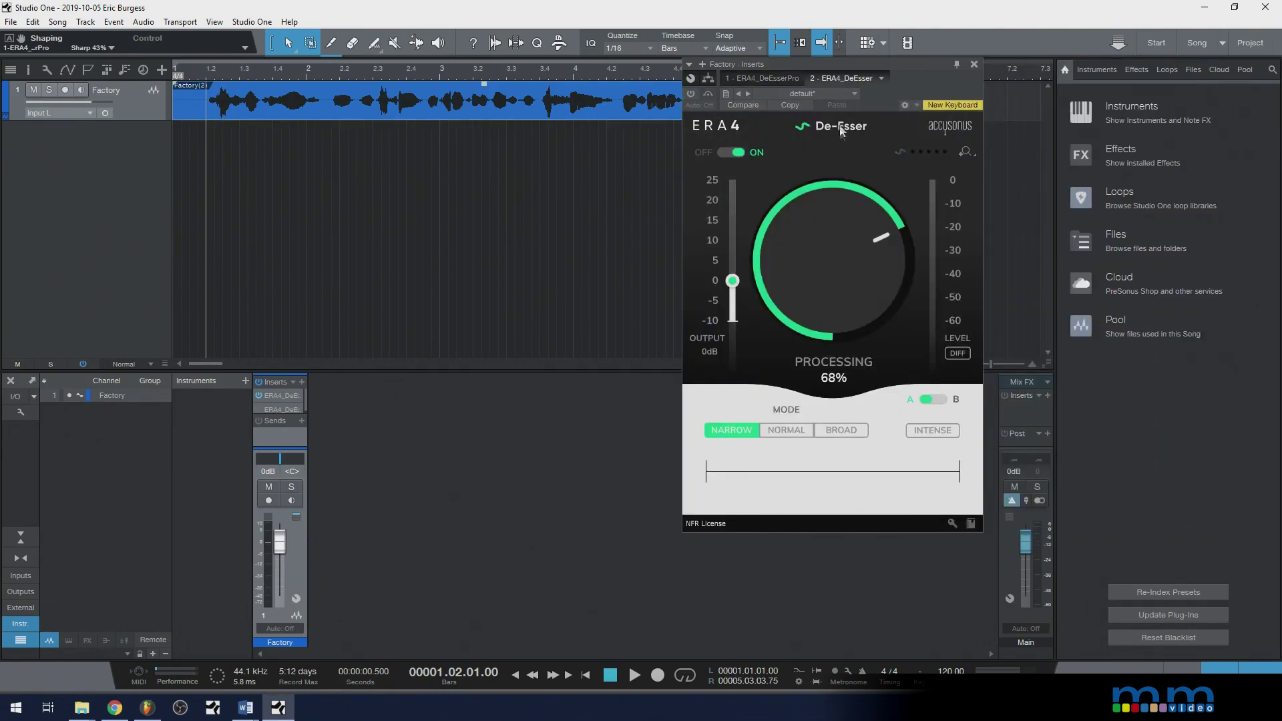
left_click(753, 78)
left_click(949, 151)
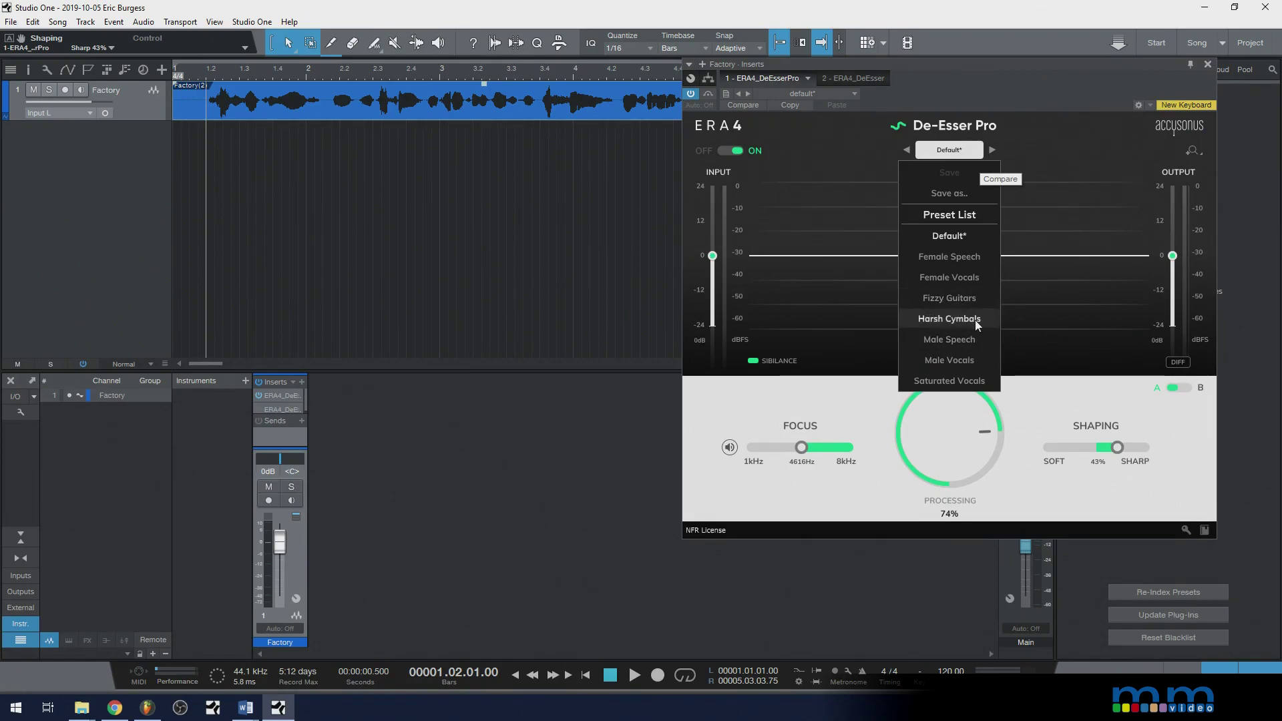
left_click(965, 157)
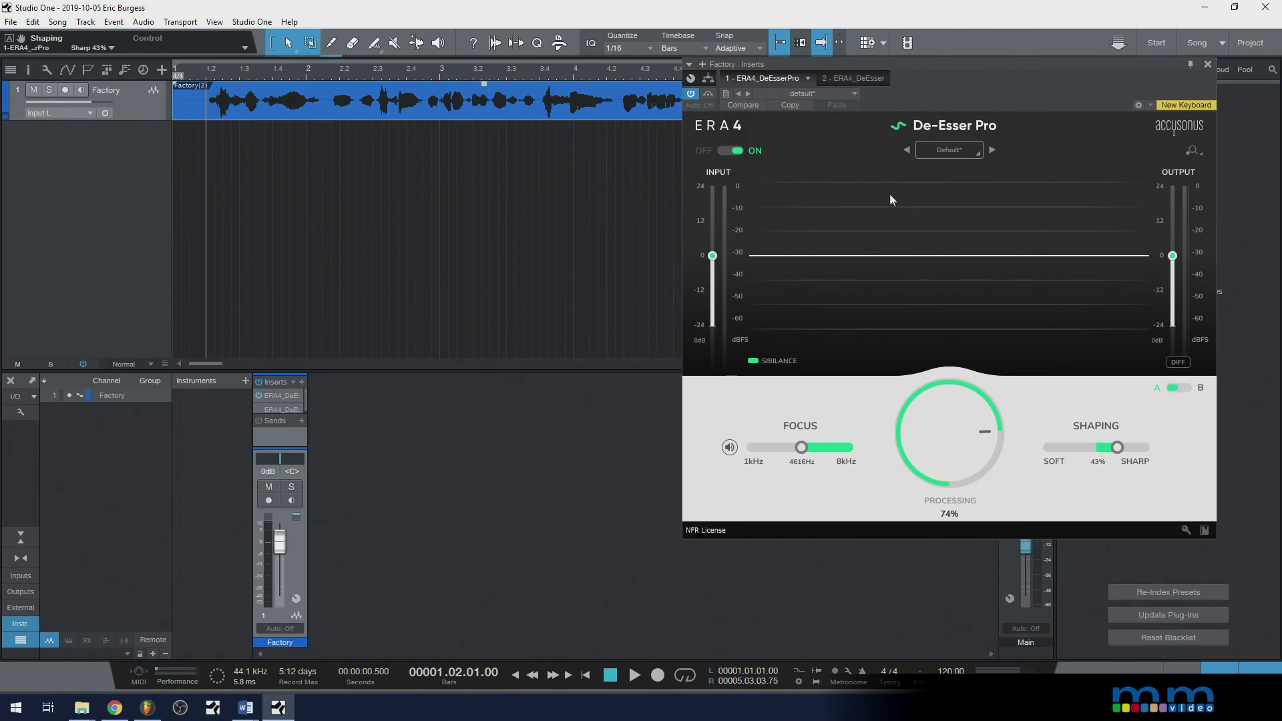
- Load the Harsh Cymbals preset in De-Esser Pro, reposition its window, and view the standard De-Esser before returning to the Pro version
left_click(953, 153)
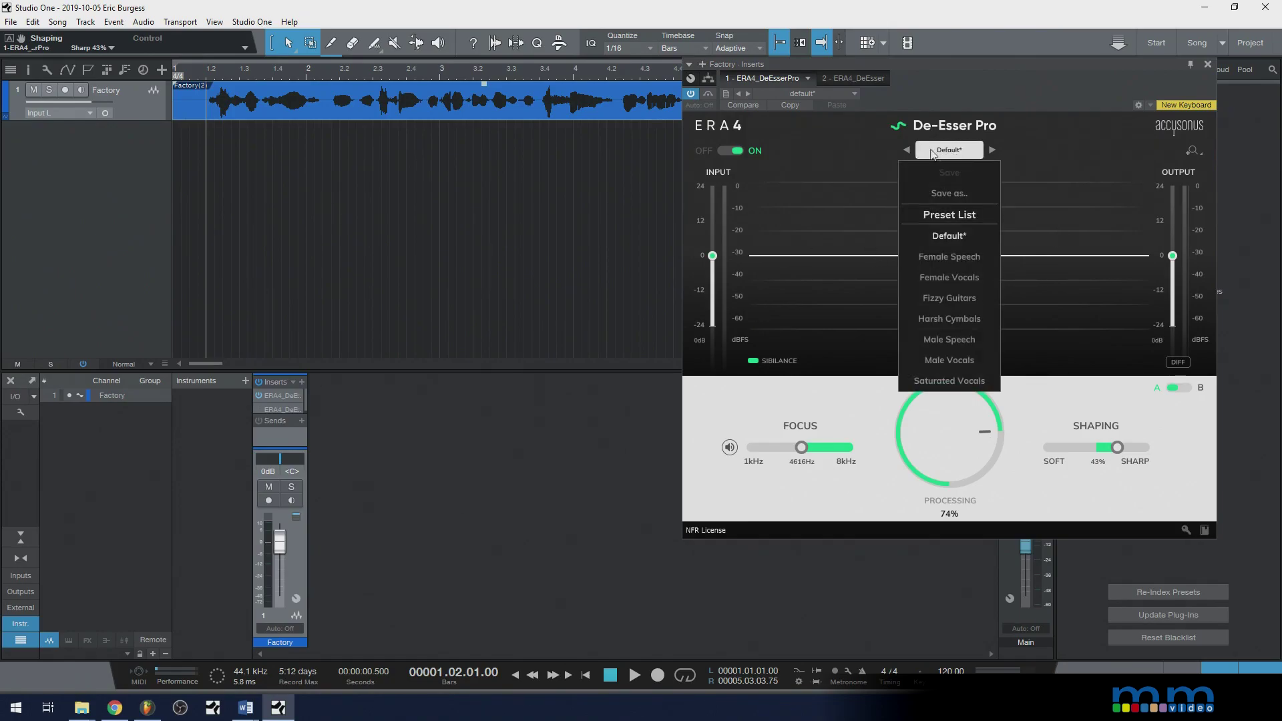
left_click(972, 323)
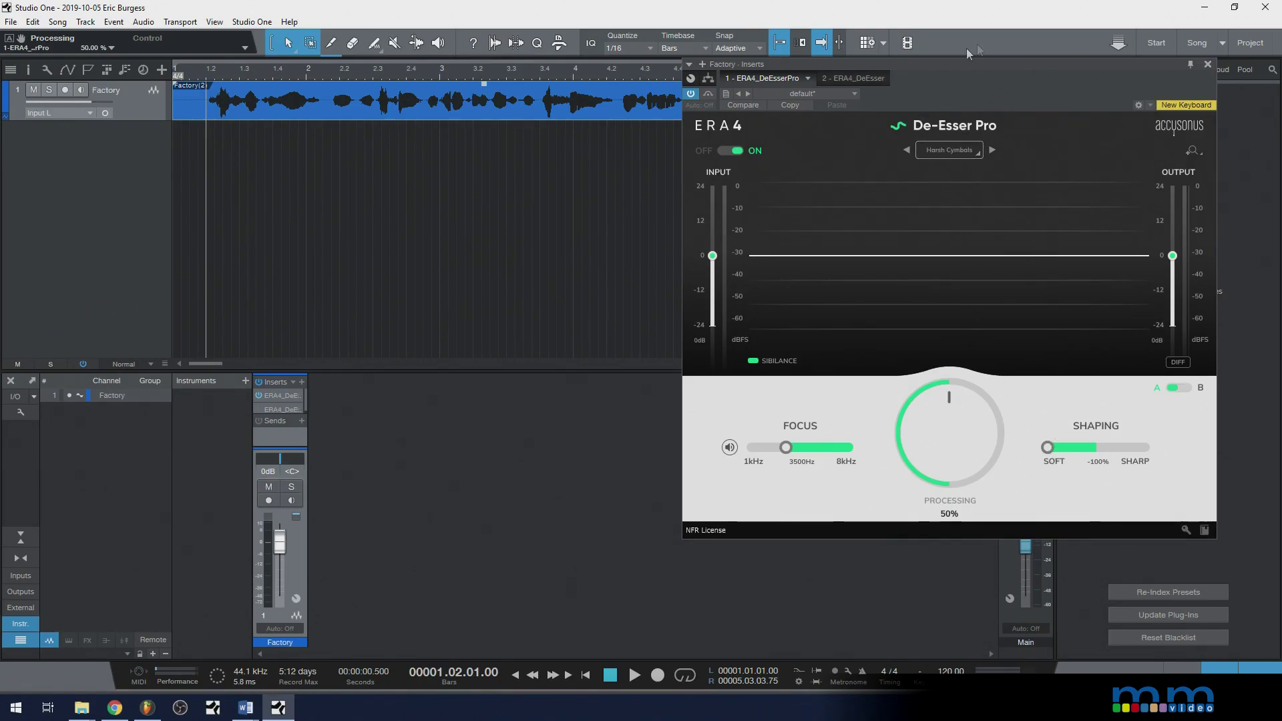
left_click_drag(1000, 64, 990, 64)
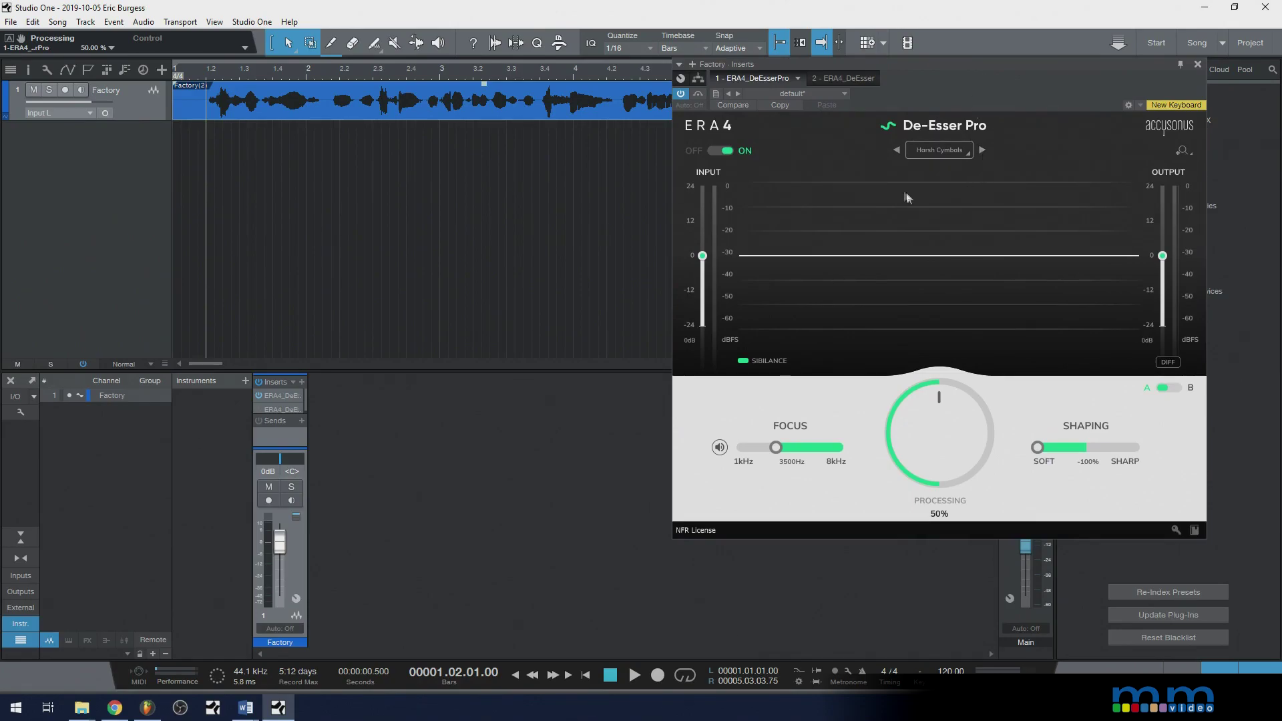
left_click(845, 79)
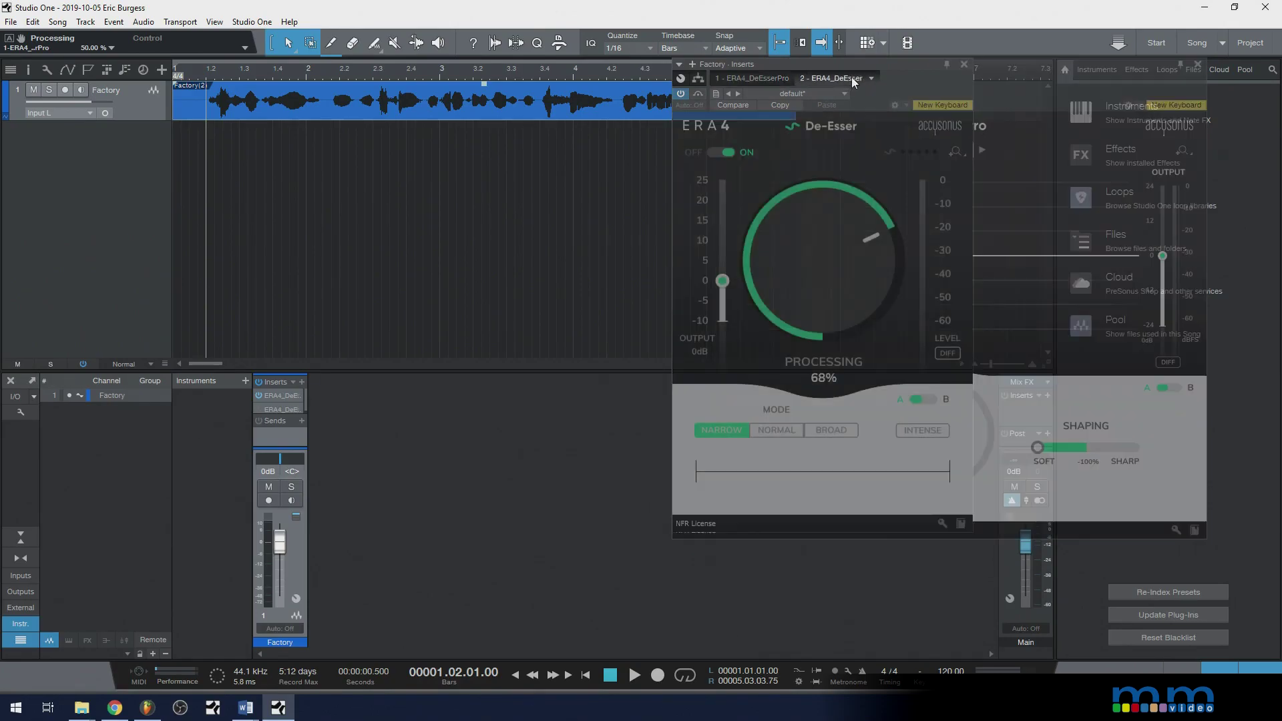
left_click(751, 80)
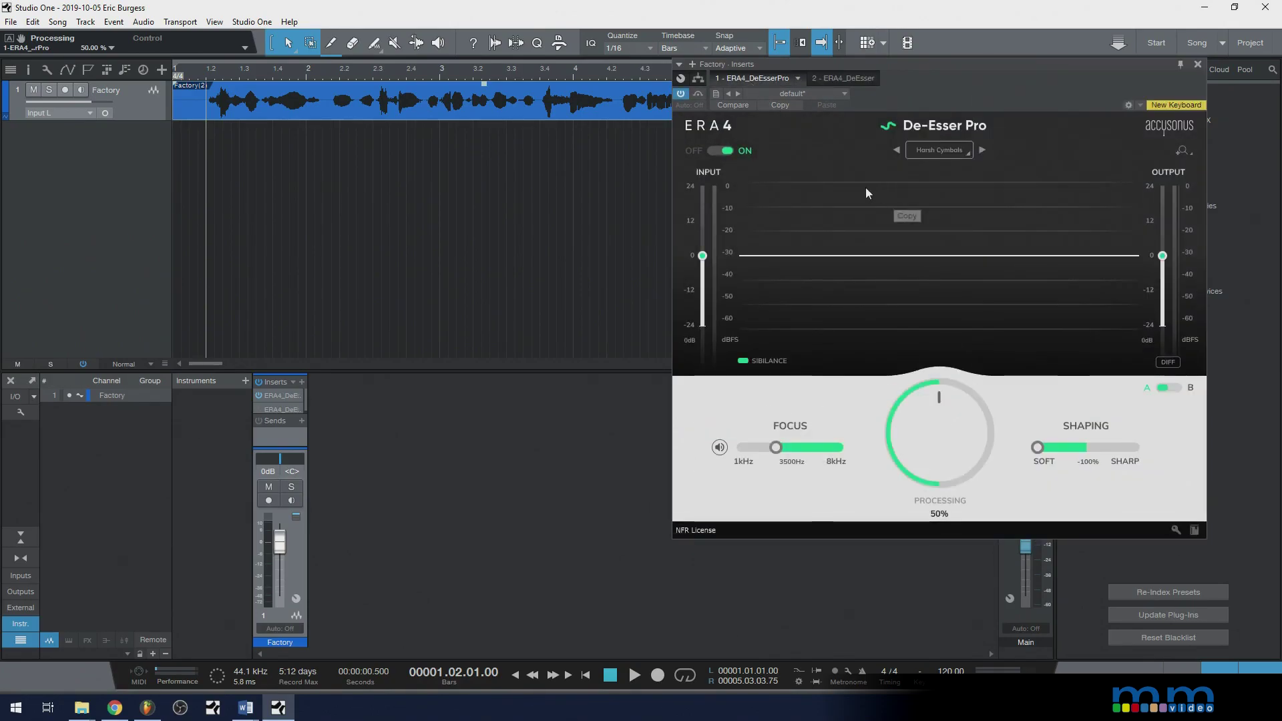